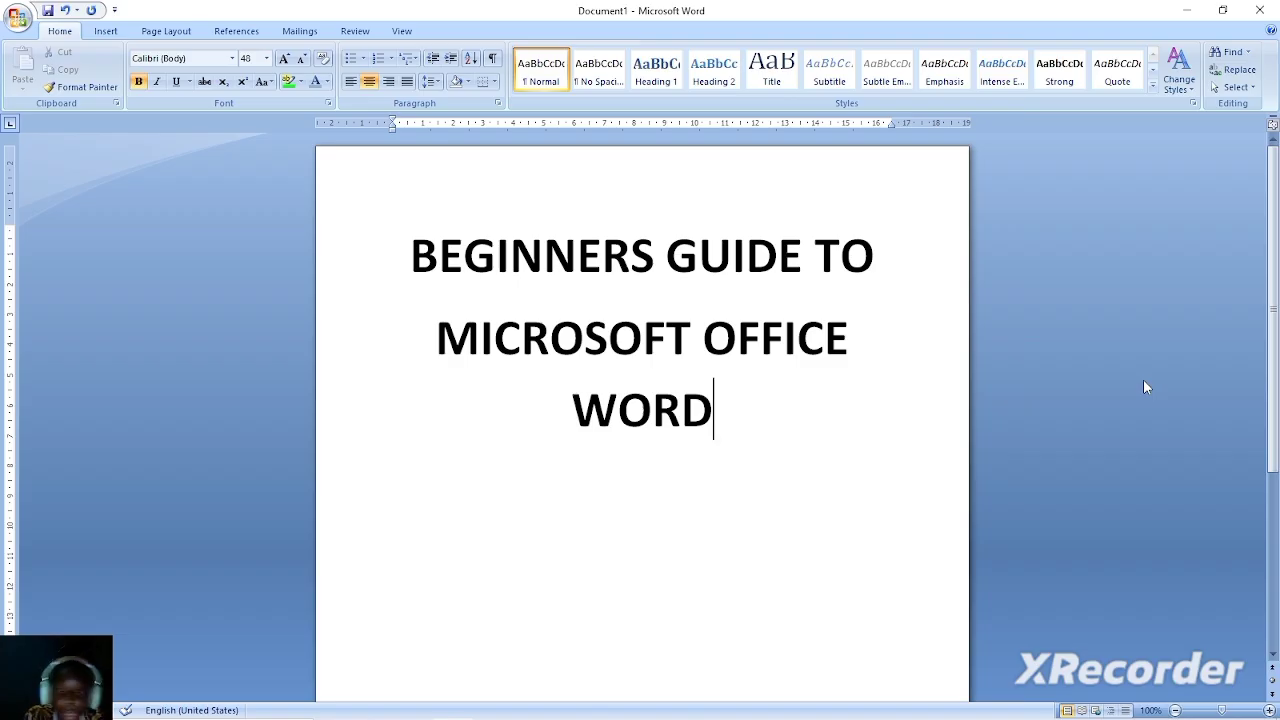
# Delete all the text in the document and left-align the empty paragraph.
pyautogui.hotkey('ctrl', 'a')
pyautogui.write(']')
pyautogui.press('BackSpace')
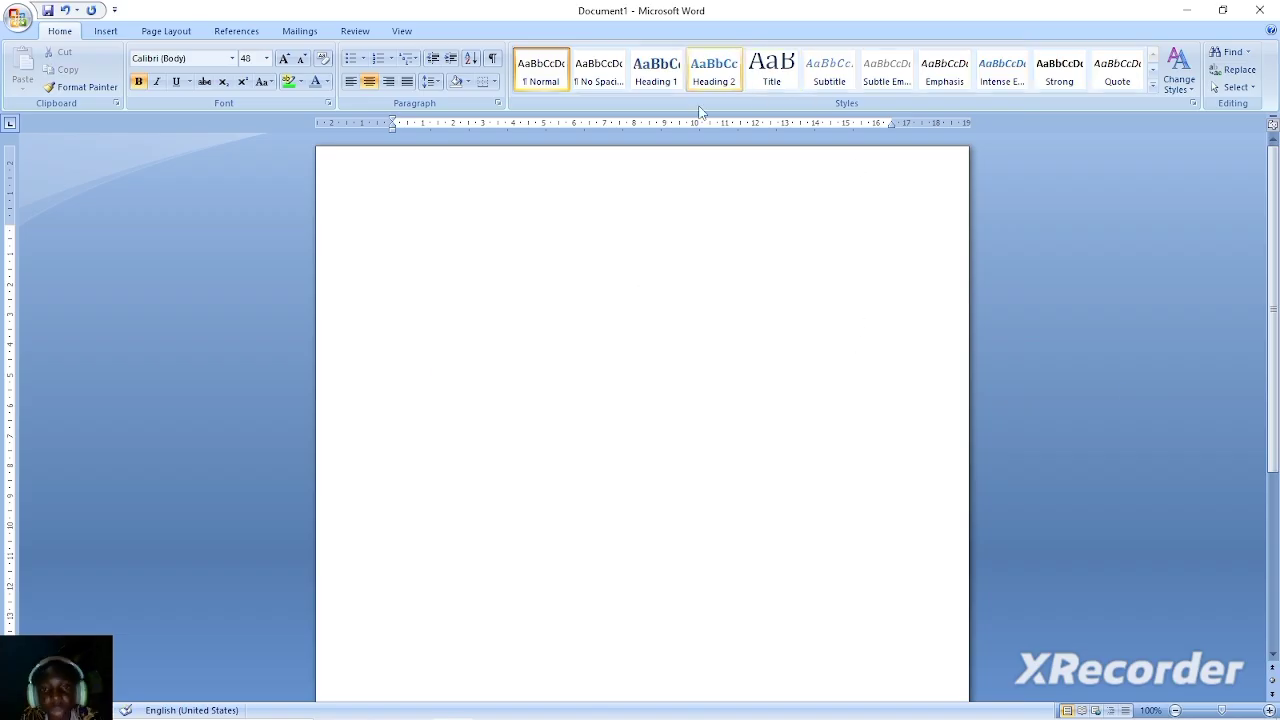
pyautogui.hotkey('ctrl', 'l')
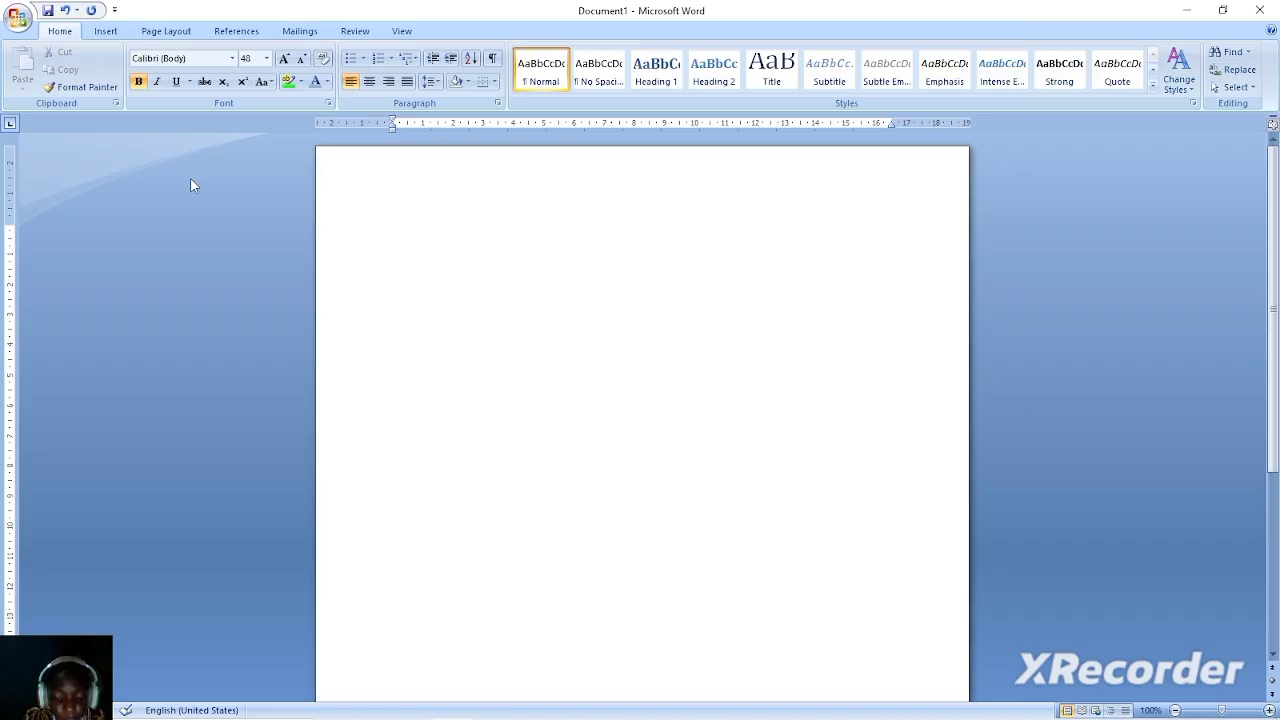
# Reduce the font size to 20 for the text at the cursor.
pyautogui.hotkey('ctrl', 'shift', ',')
pyautogui.hotkey('ctrl', 'shift', ',')
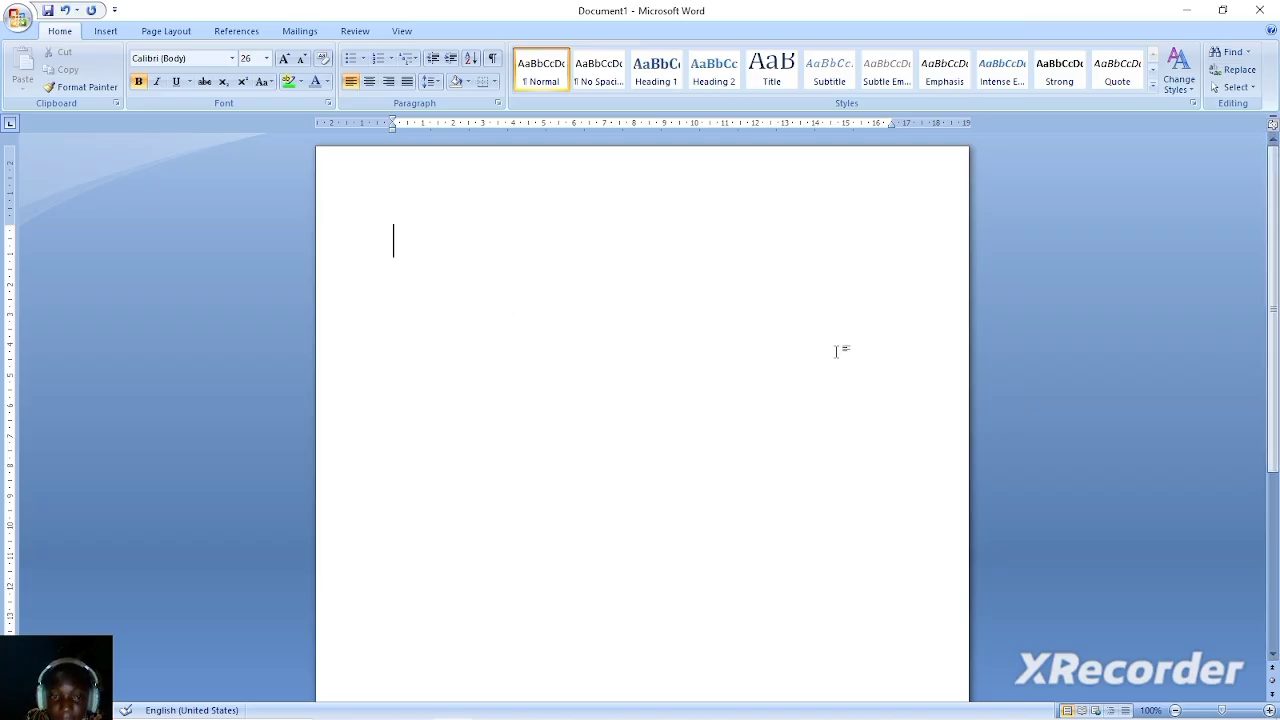
pyautogui.hotkey('ctrl', 'shift', ',')
pyautogui.hotkey('ctrl', 'shift', ',')
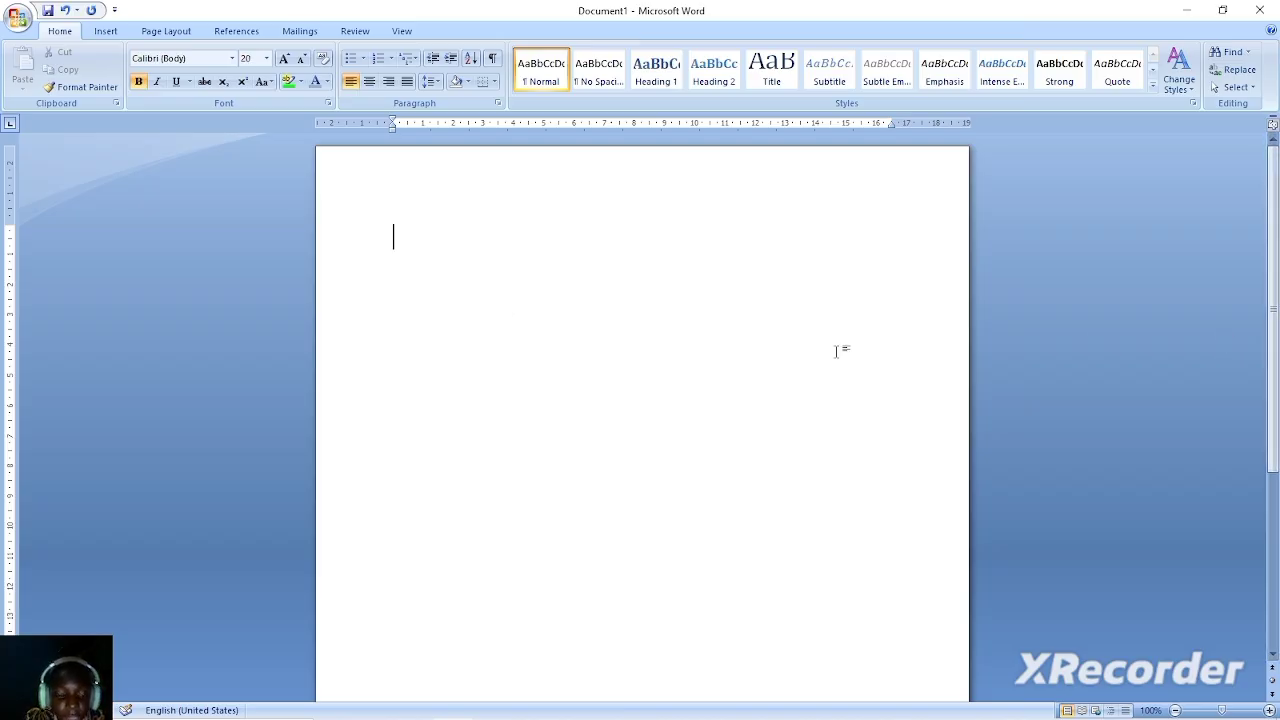
# Enter the heading BEGINNERS GUIDE TO MICROSOFT WORD on the first line of the page.
pyautogui.write('A')
pyautogui.press('BackSpace')
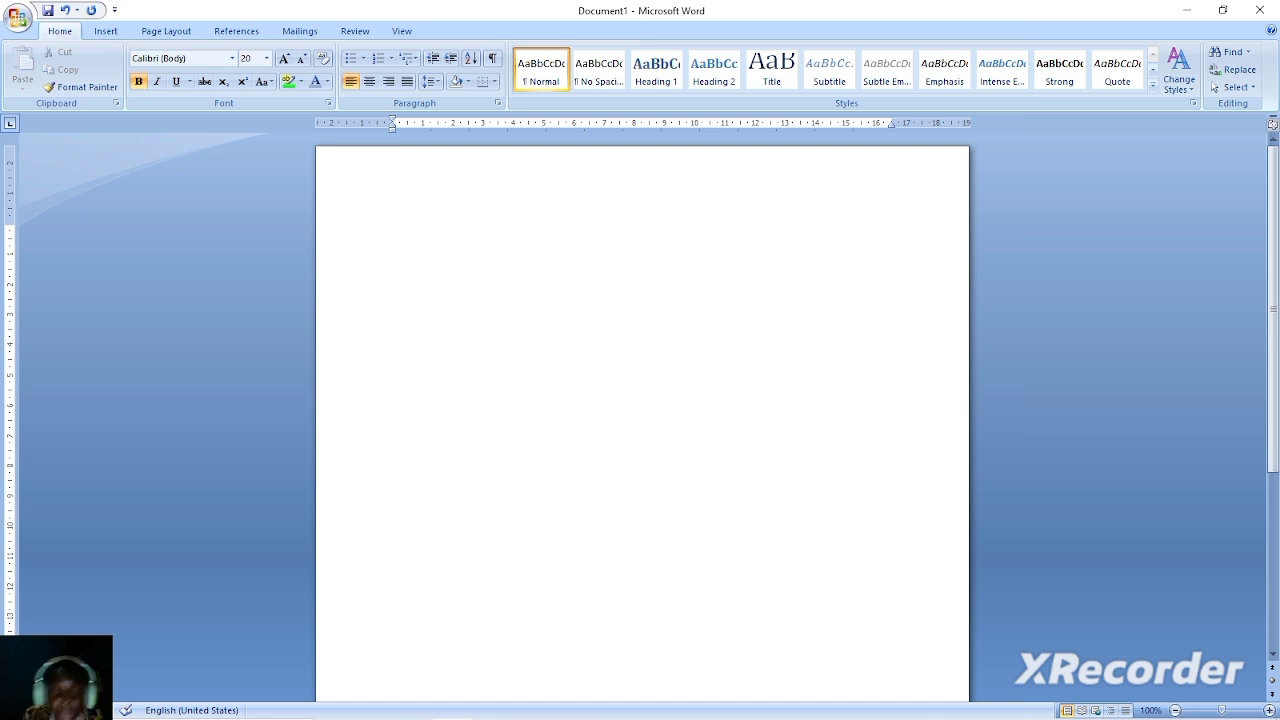
pyautogui.write('BRGINN')
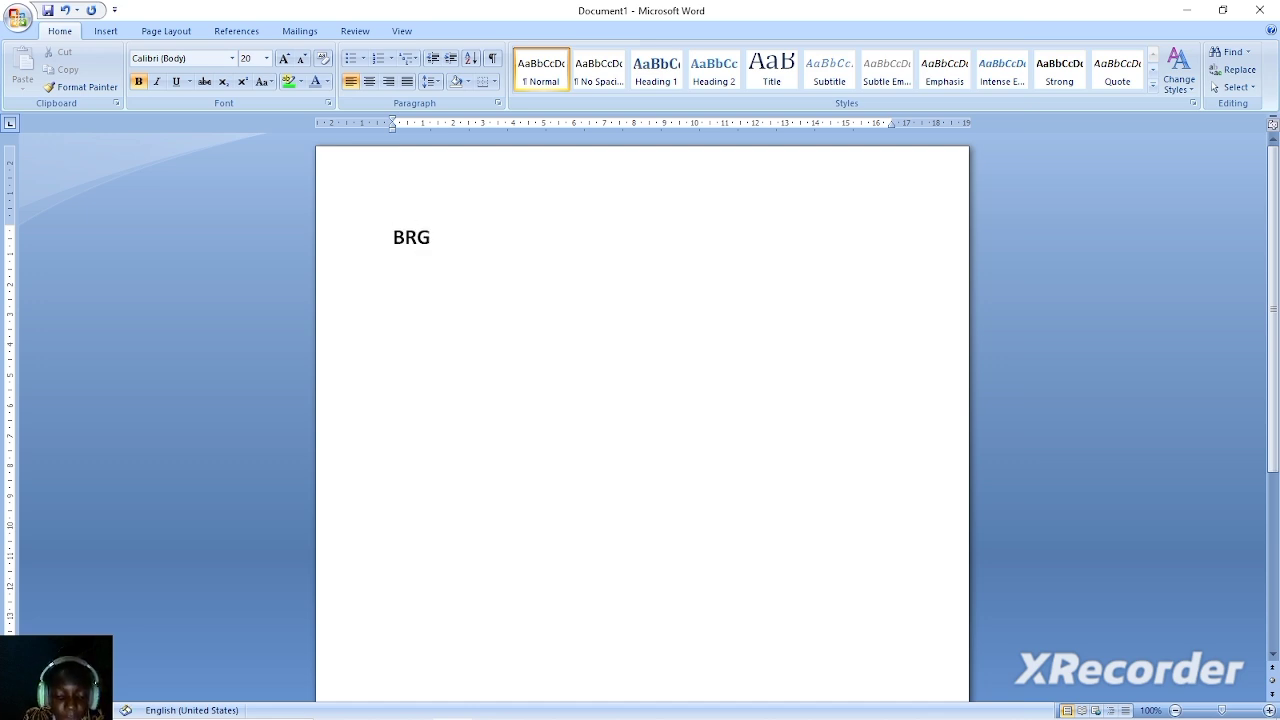
pyautogui.press('BackSpace')
pyautogui.press('BackSpace')
pyautogui.press('BackSpace')
pyautogui.press('BackSpace')
pyautogui.press('BackSpace')
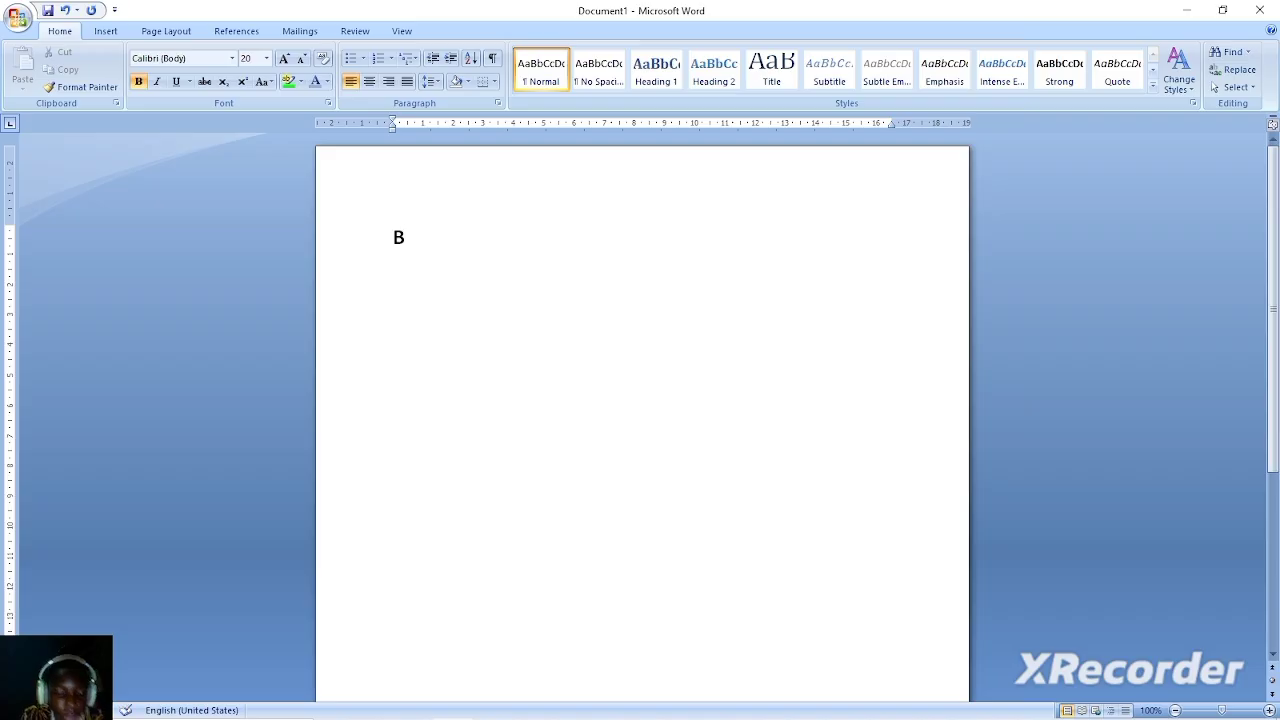
pyautogui.write('EGINNE')
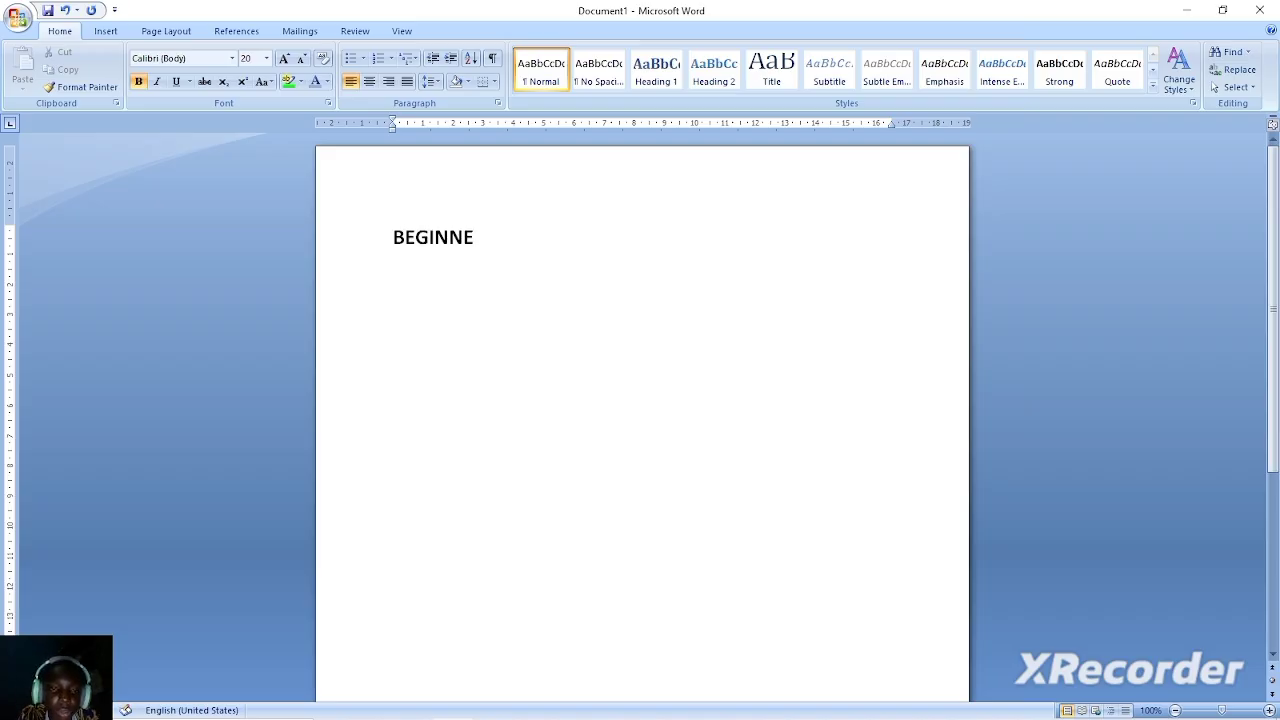
pyautogui.write('RS GUIDE TO MICR')
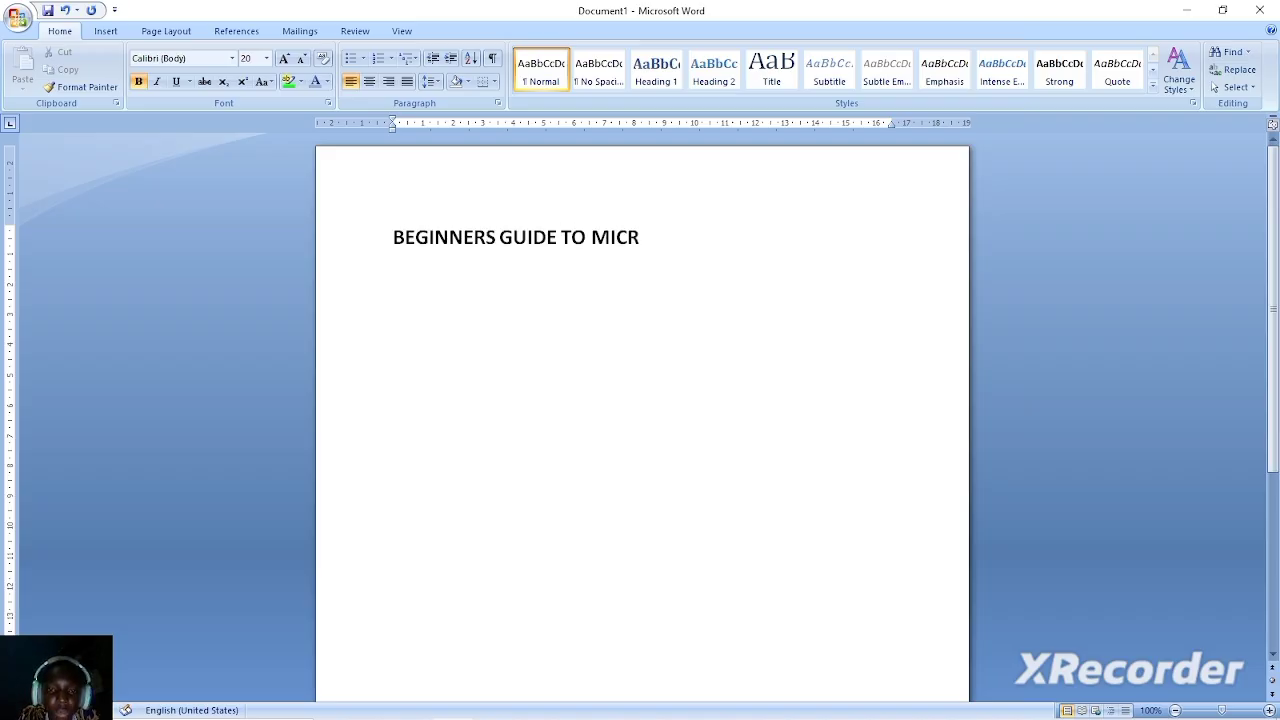
pyautogui.write('OSOFT WORD')
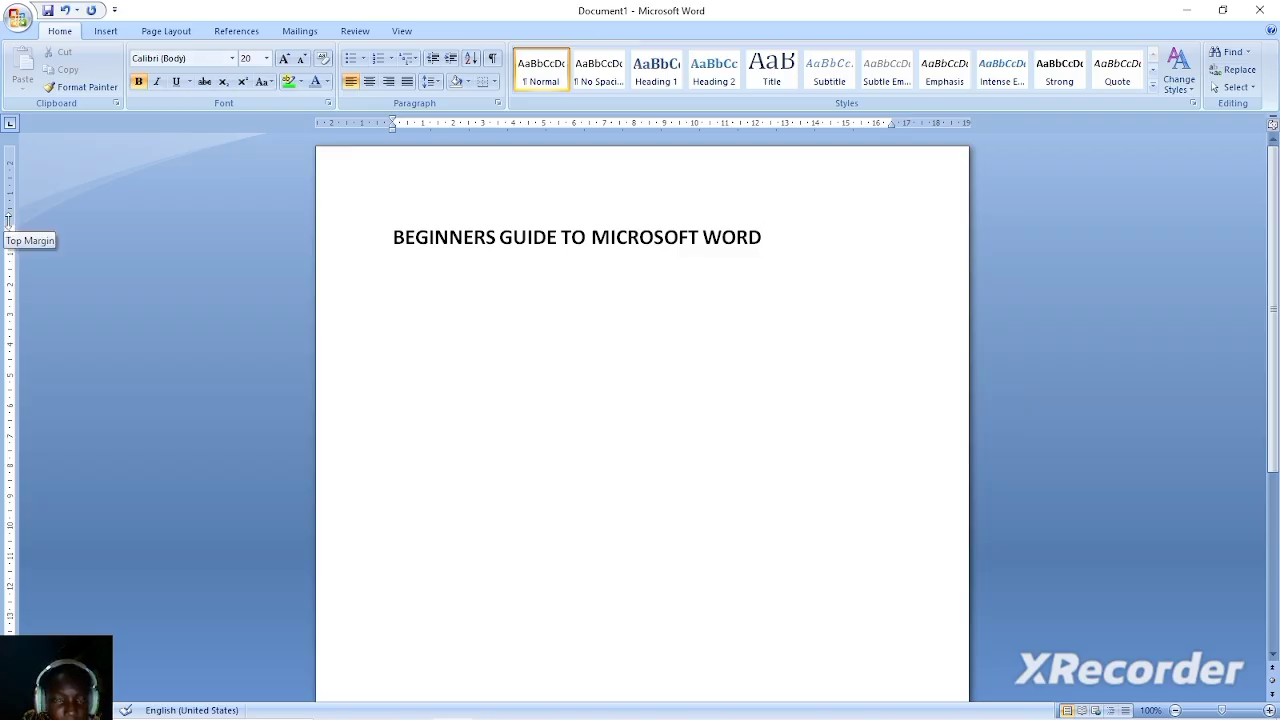
# Reduce the page's top margin slightly and add the line TITLE BAR below the heading.
pyautogui.moveTo(8, 220)
pyautogui.mouseDown()
pyautogui.moveTo(15, 192)
pyautogui.moveTo(16, 208)
pyautogui.mouseUp()
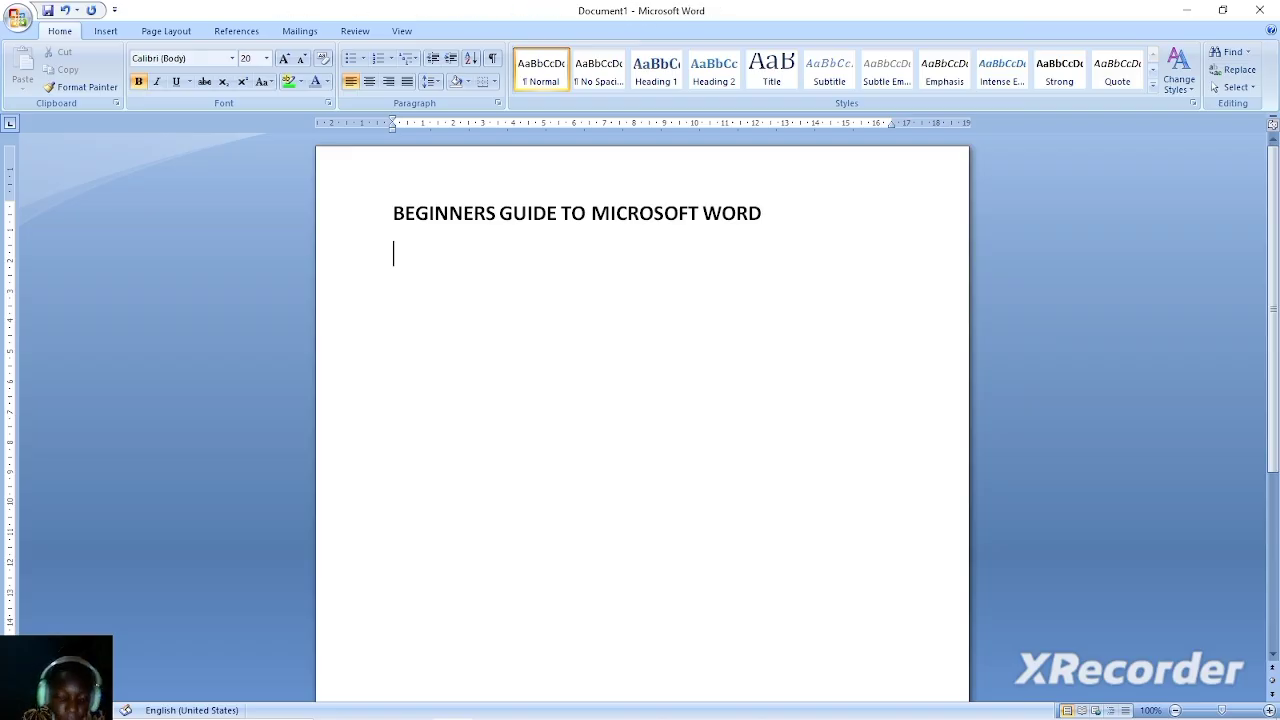
pyautogui.write('TITLE BAR')
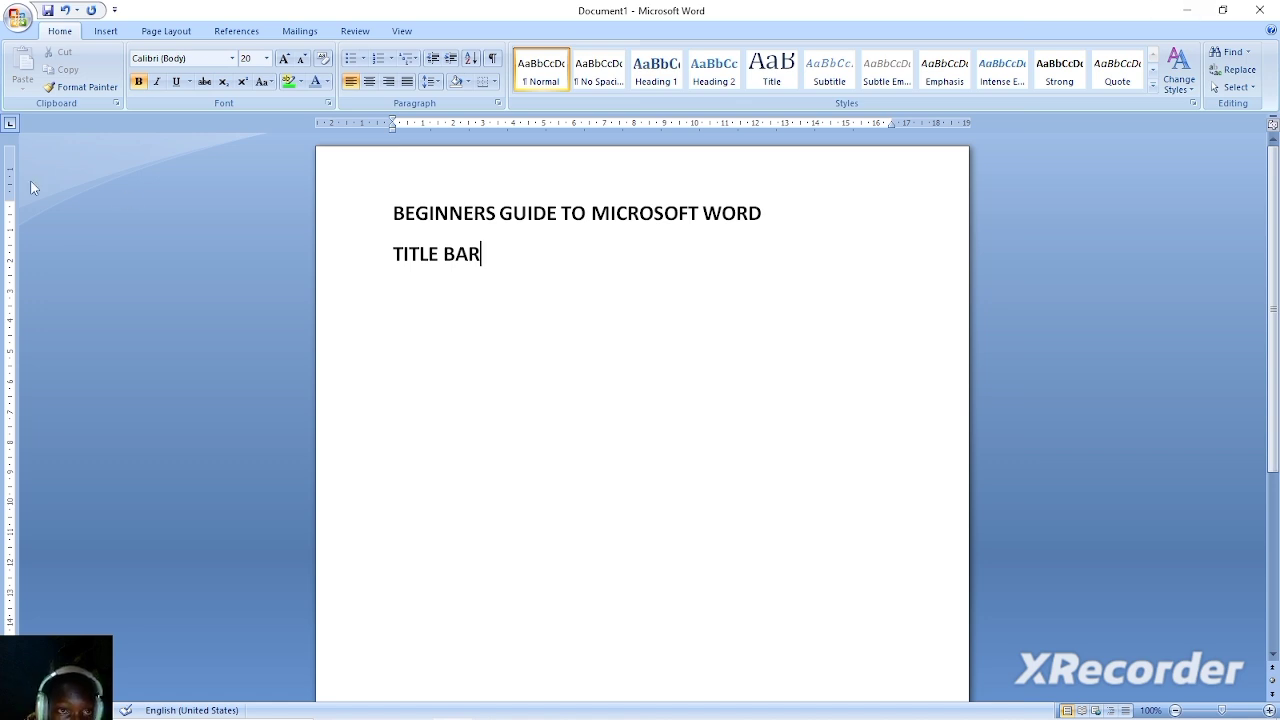
# Open the recent document SOLID ROCK COLLEGE ADMITTED STUDENTS, look through it and close it again.
pyautogui.click(17, 18)
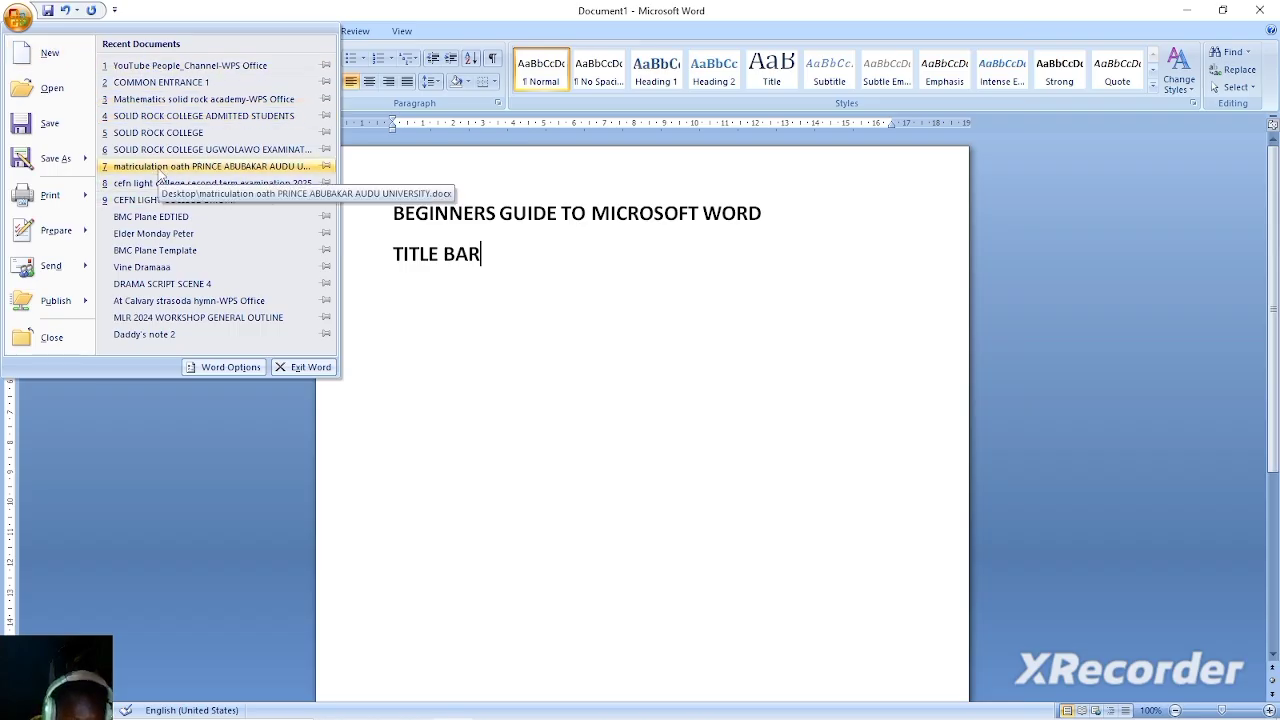
pyautogui.click(163, 117)
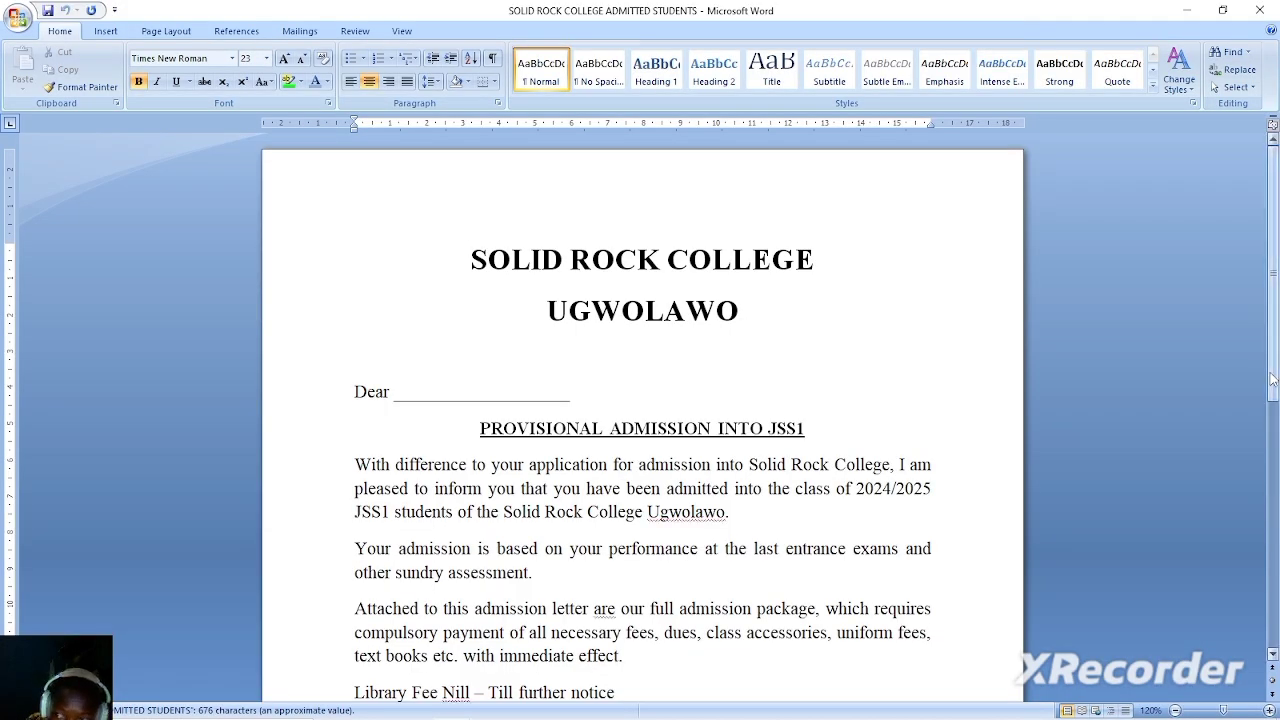
pyautogui.scroll(-2, 640, 400)
pyautogui.moveTo(1277, 442); pyautogui.dragTo(1277, 611)
pyautogui.click(1262, 9)
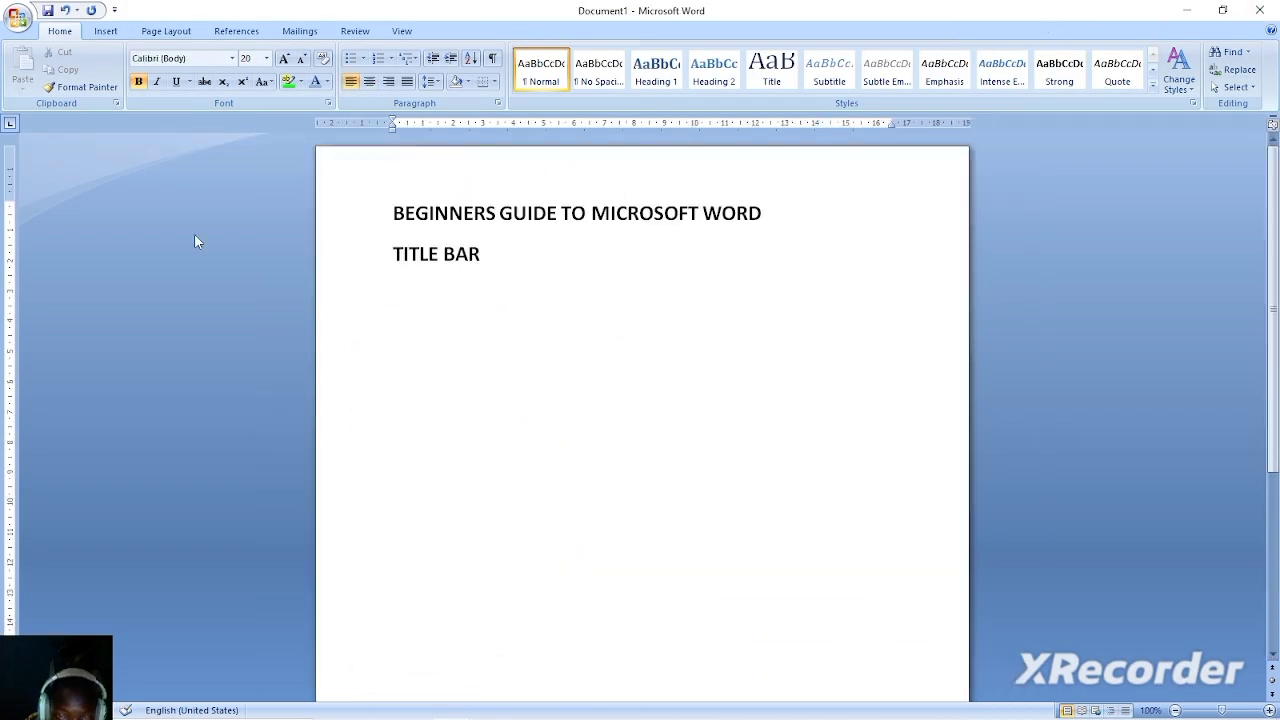
# Save the document to the Desktop as a Word Document named BEGINNNERS GUIDE.
pyautogui.click(12, 16)
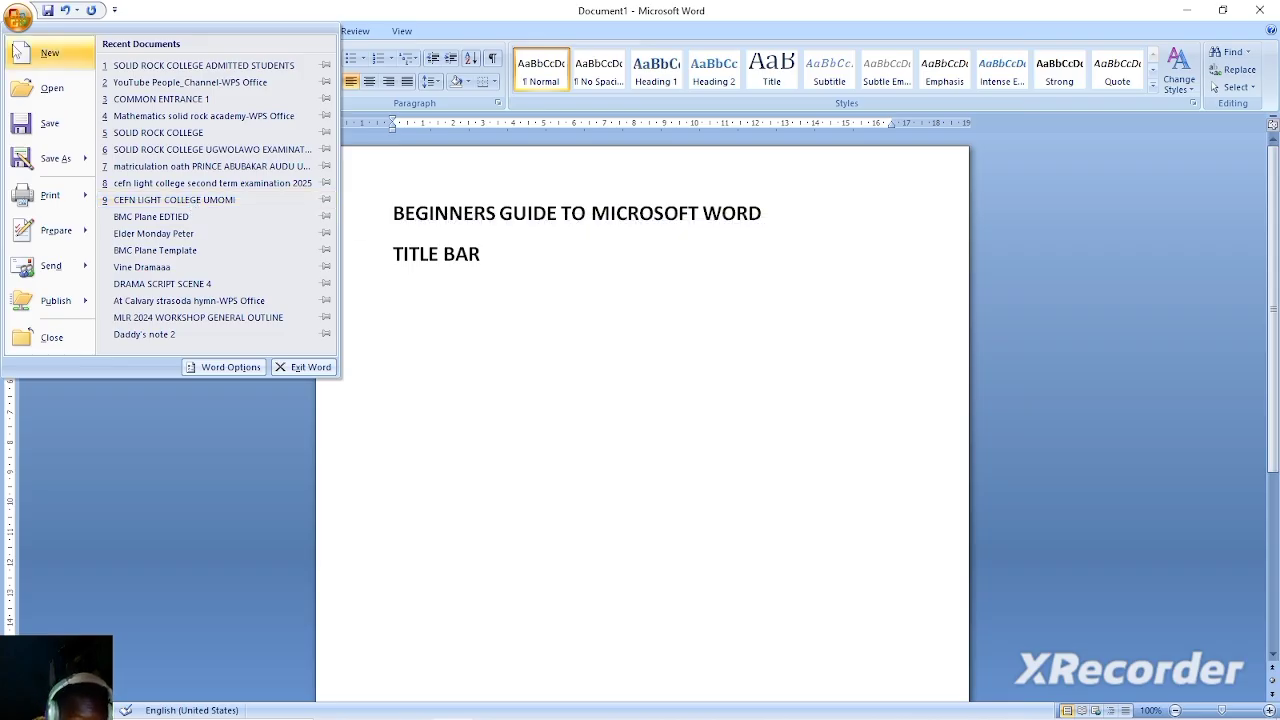
pyautogui.click(64, 123)
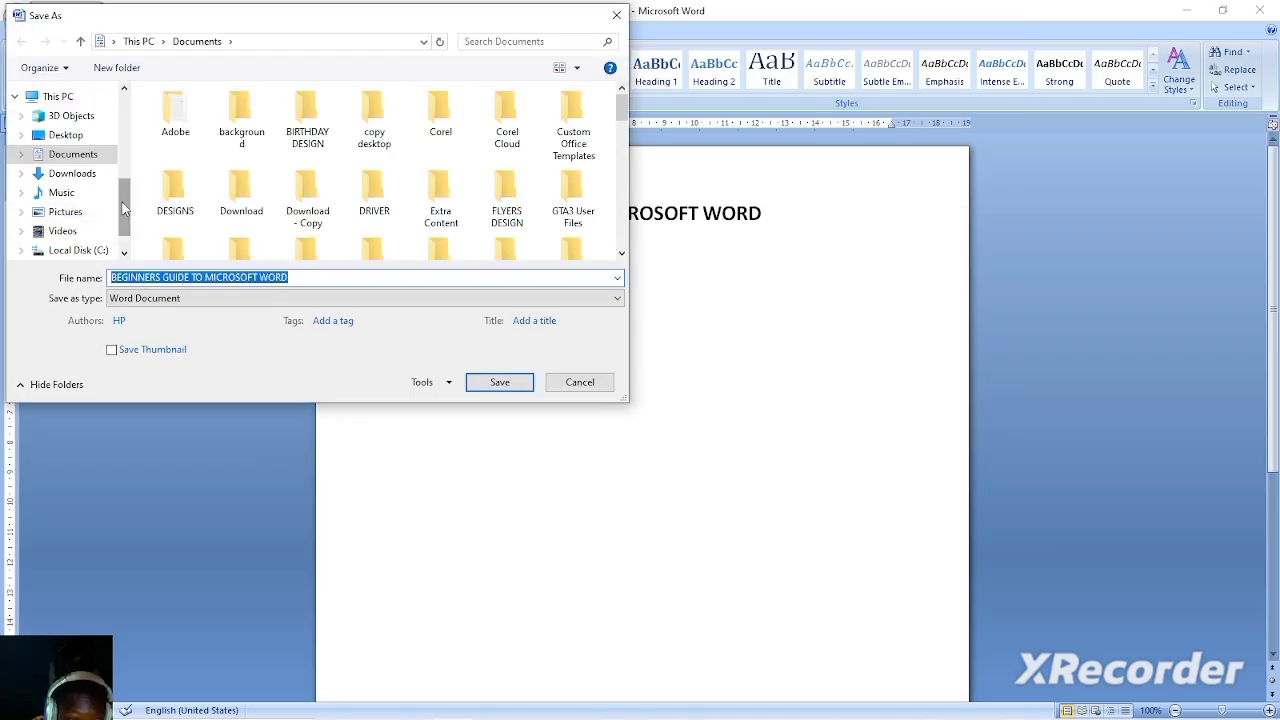
pyautogui.click(86, 178)
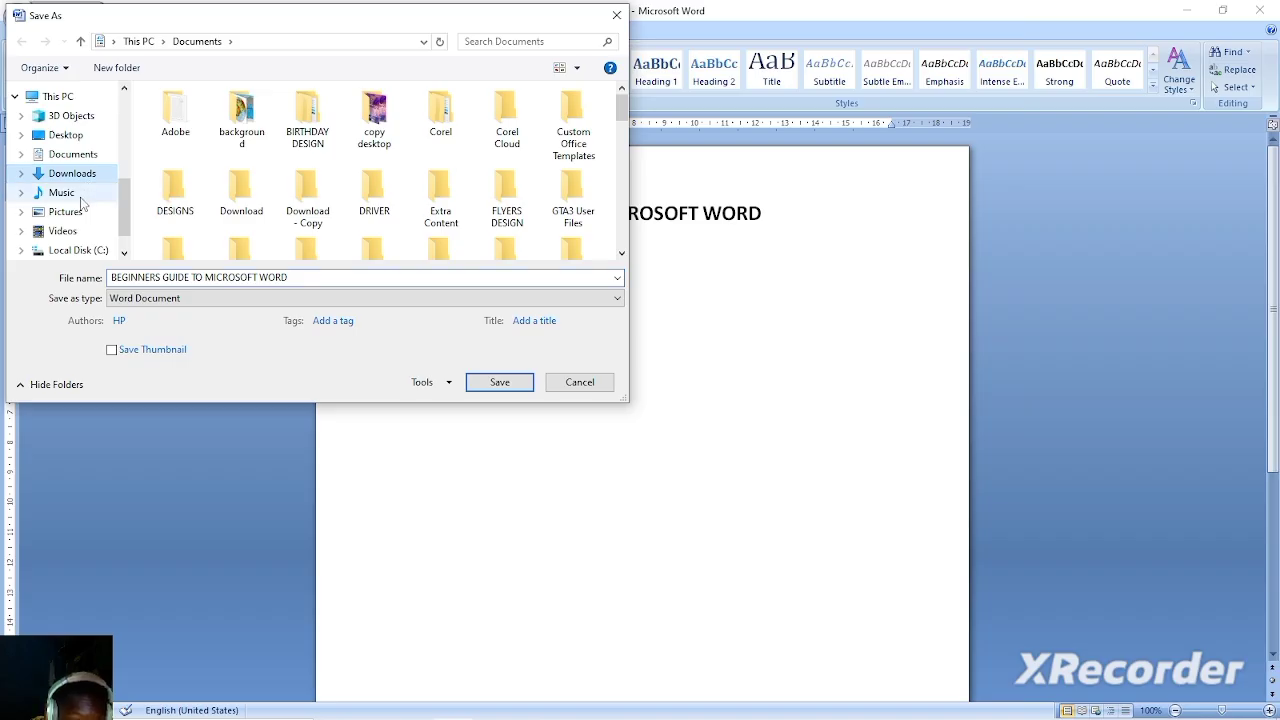
pyautogui.click(72, 140)
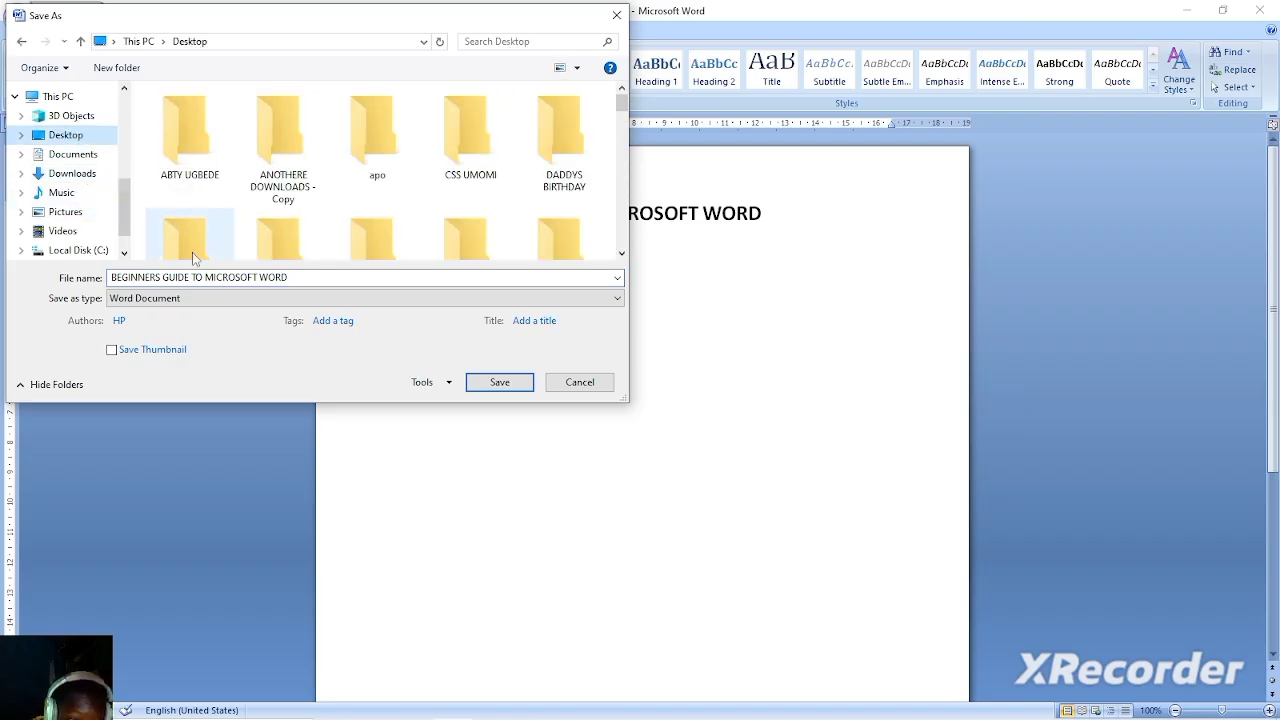
pyautogui.click(237, 277)
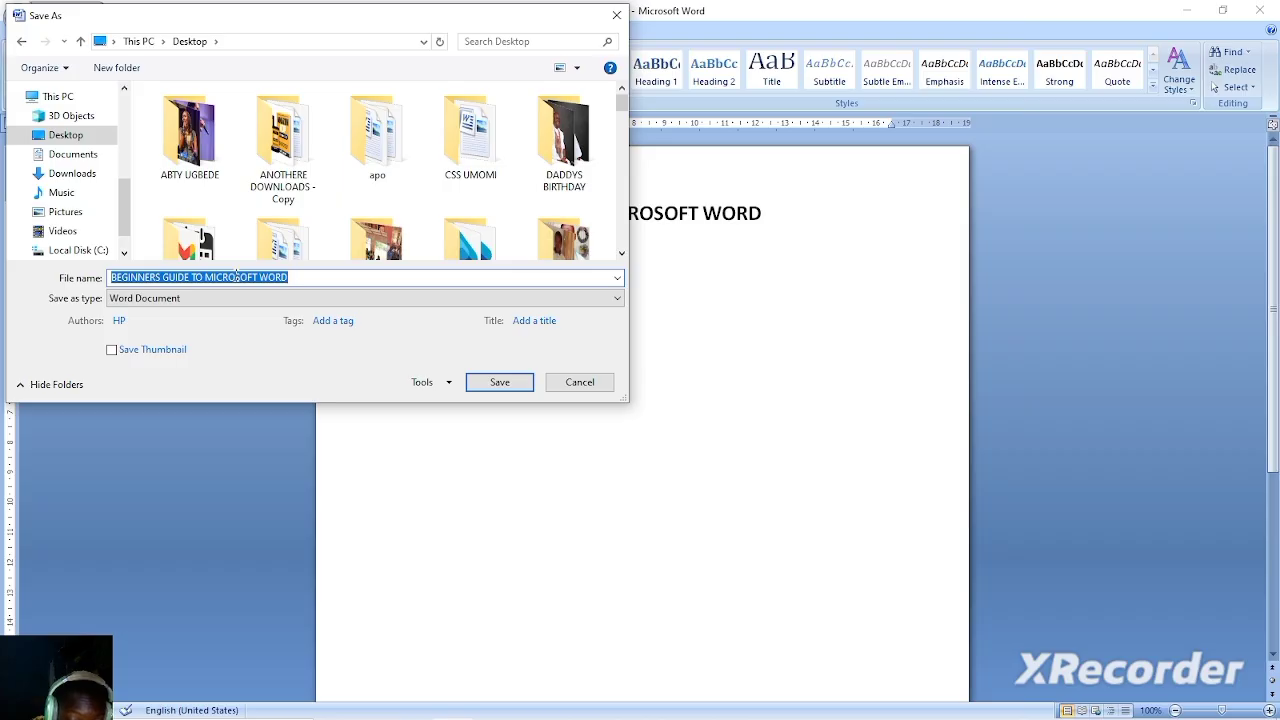
pyautogui.write('BEGINNNERS GUIDE')
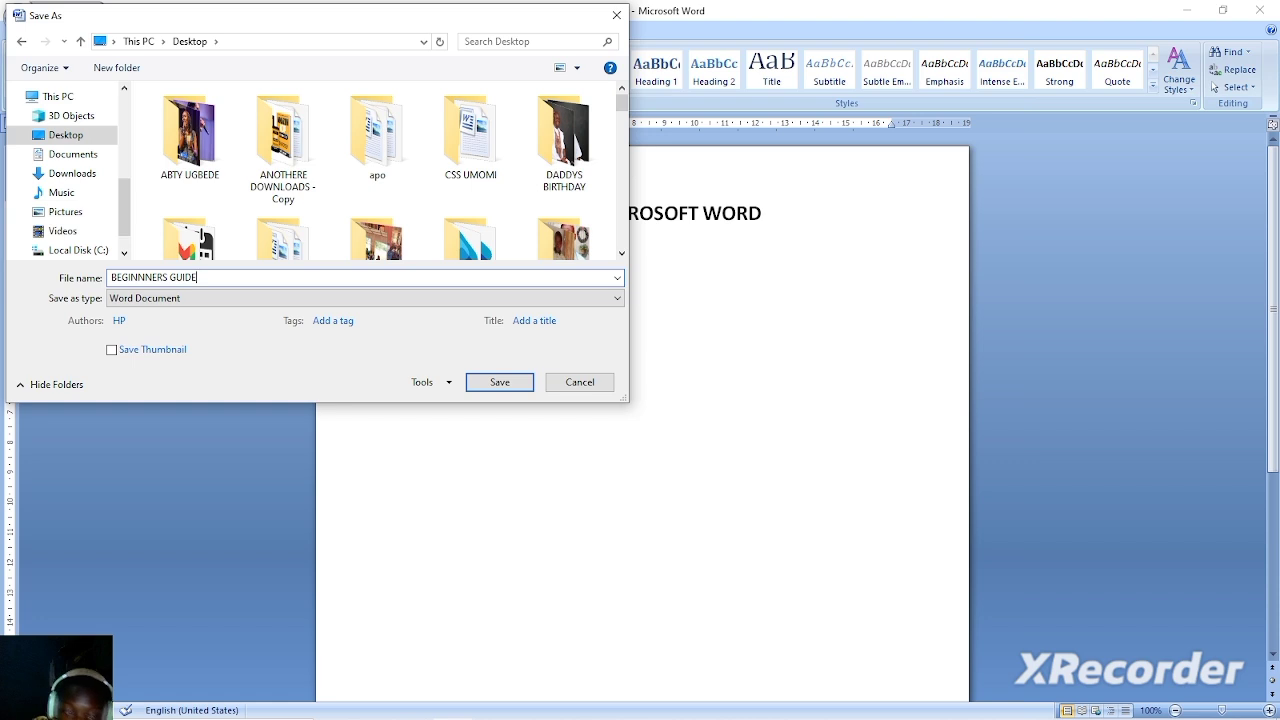
pyautogui.click(500, 383)
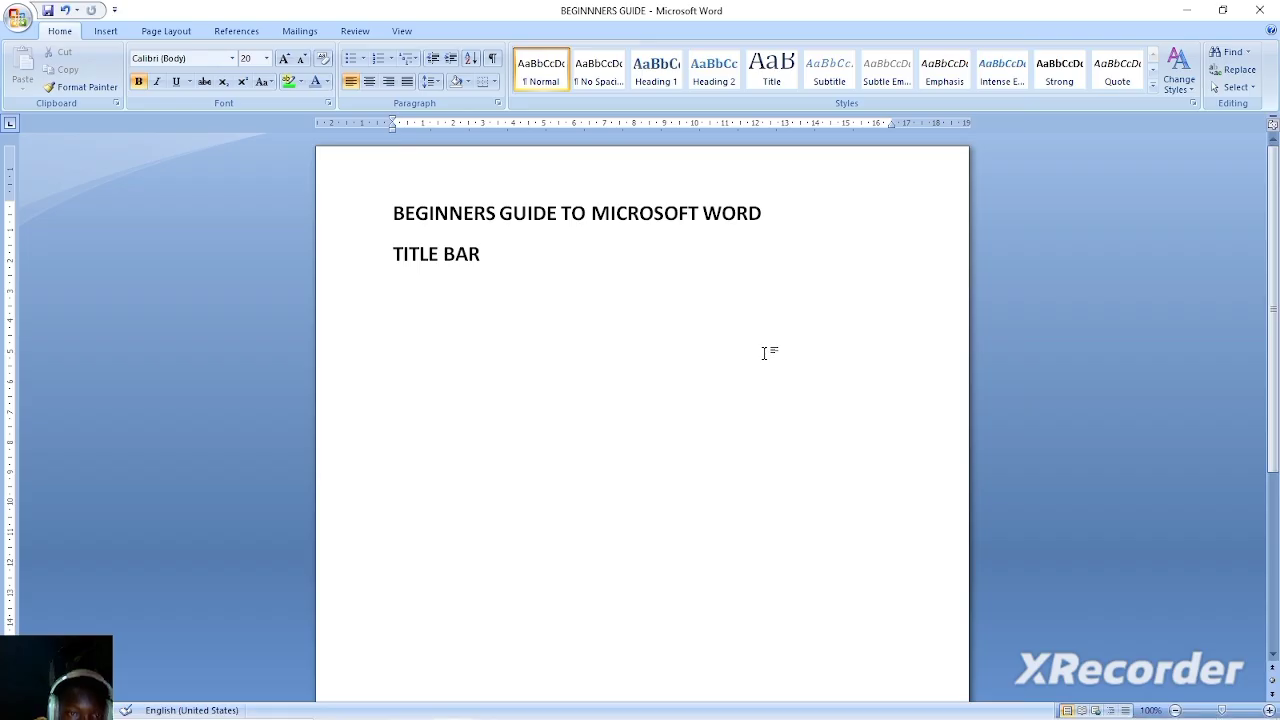
# Switch to File Explorer, locate the saved BEGINNNERS GUIDE file in the Desktop folder and close the window.
pyautogui.press('super')
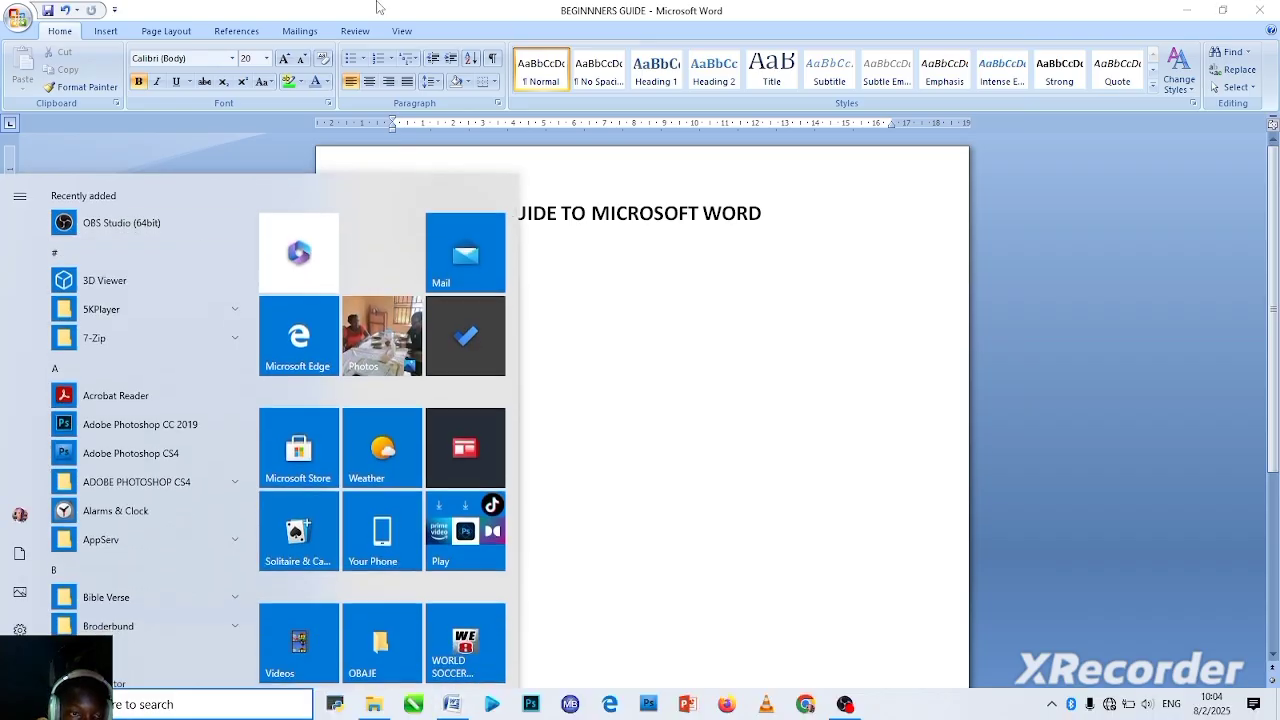
pyautogui.click(376, 8)
pyautogui.press('super+e')
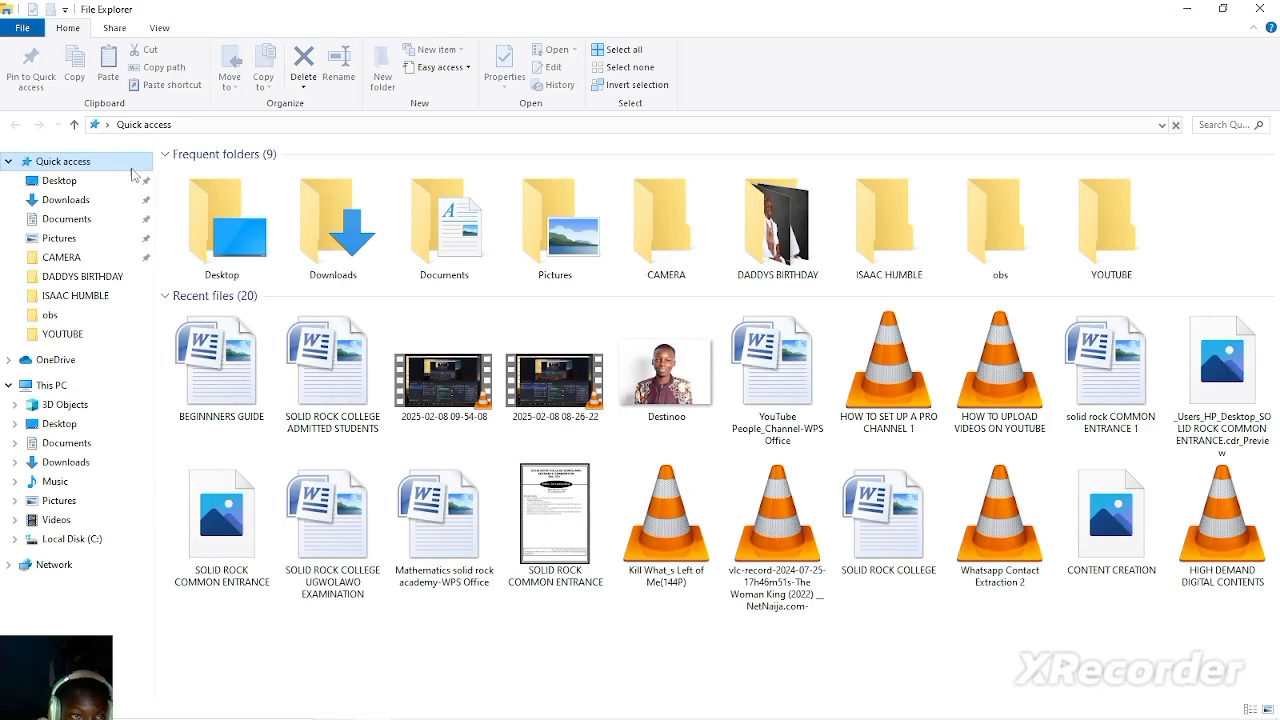
pyautogui.click(62, 184)
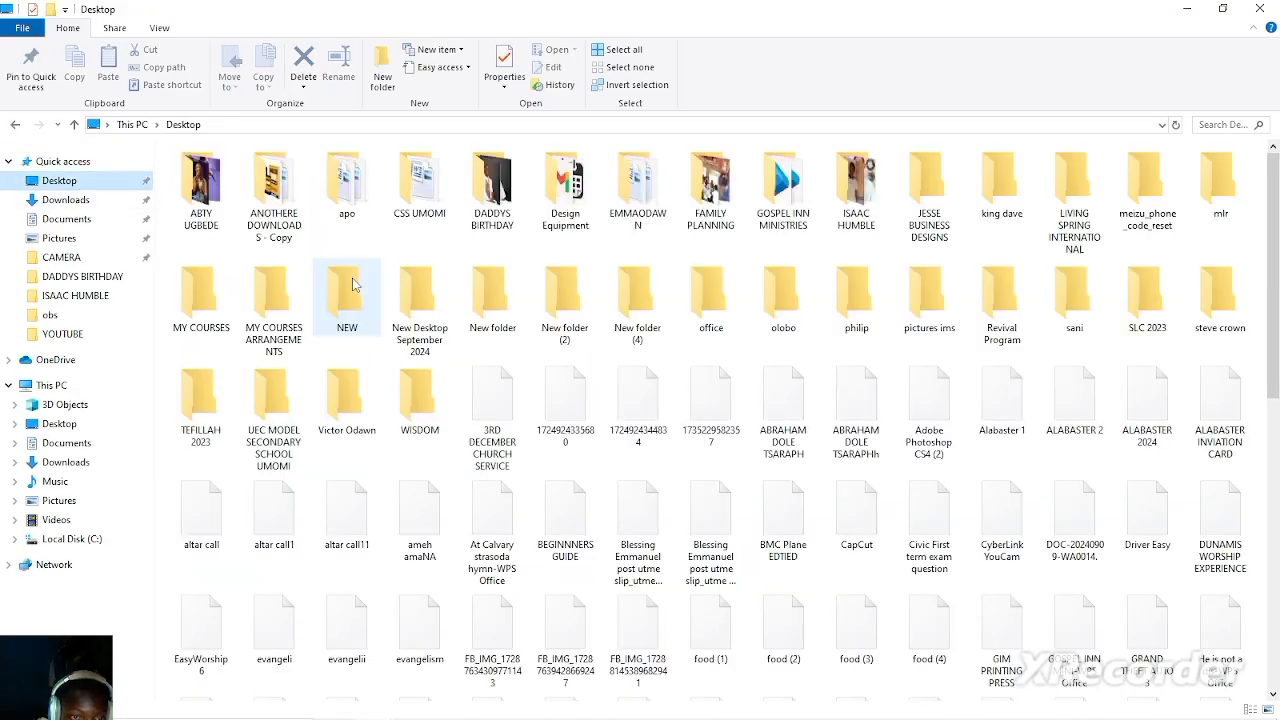
pyautogui.press('b')
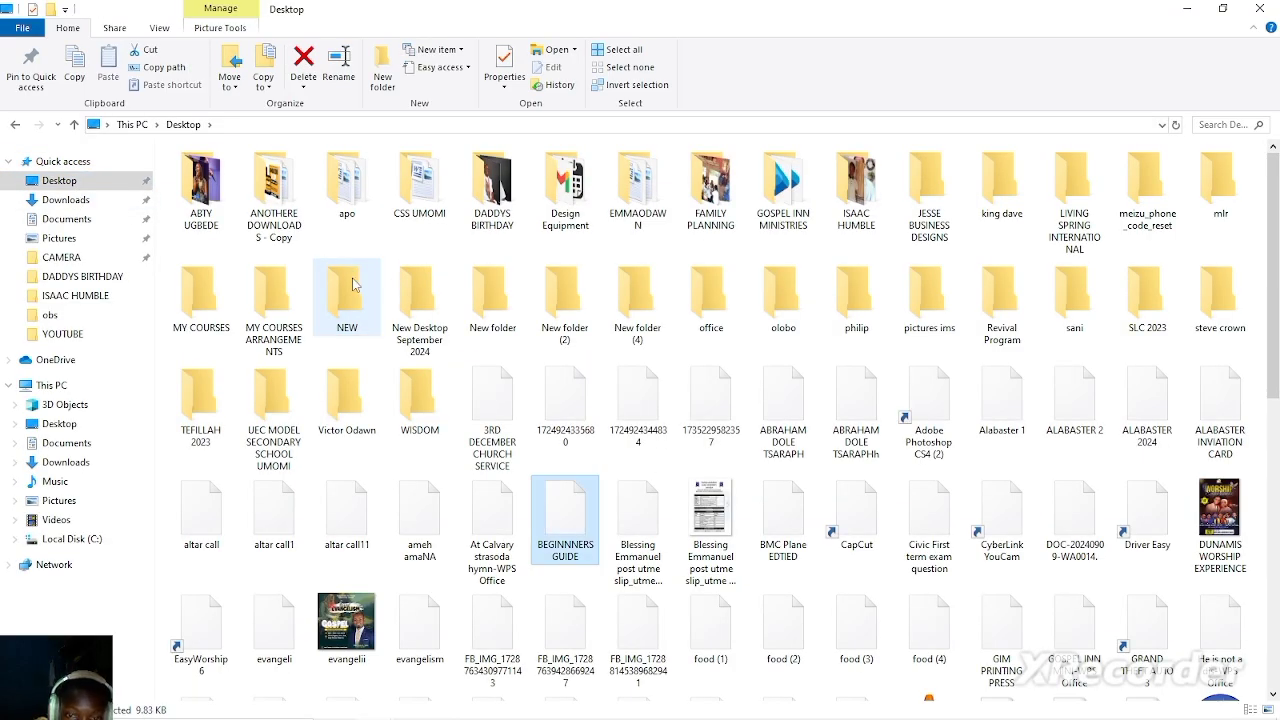
pyautogui.press('e')
pyautogui.click(575, 528)
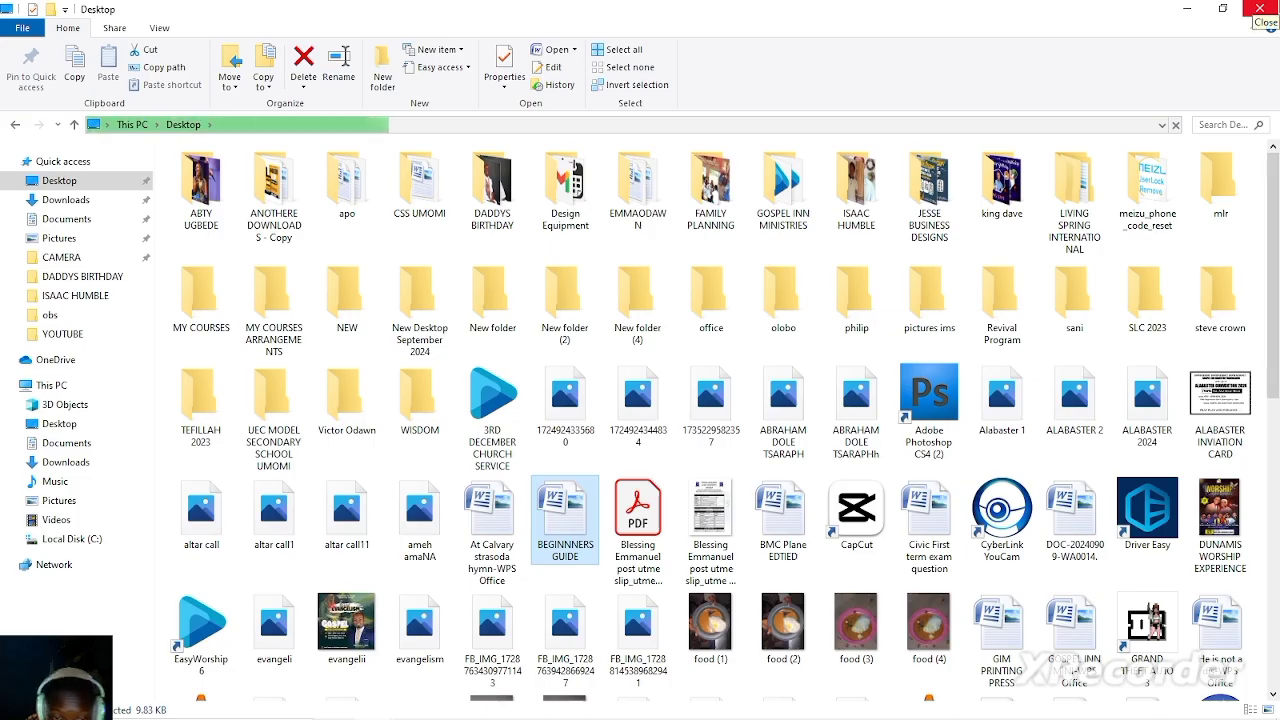
pyautogui.click(1255, 8)
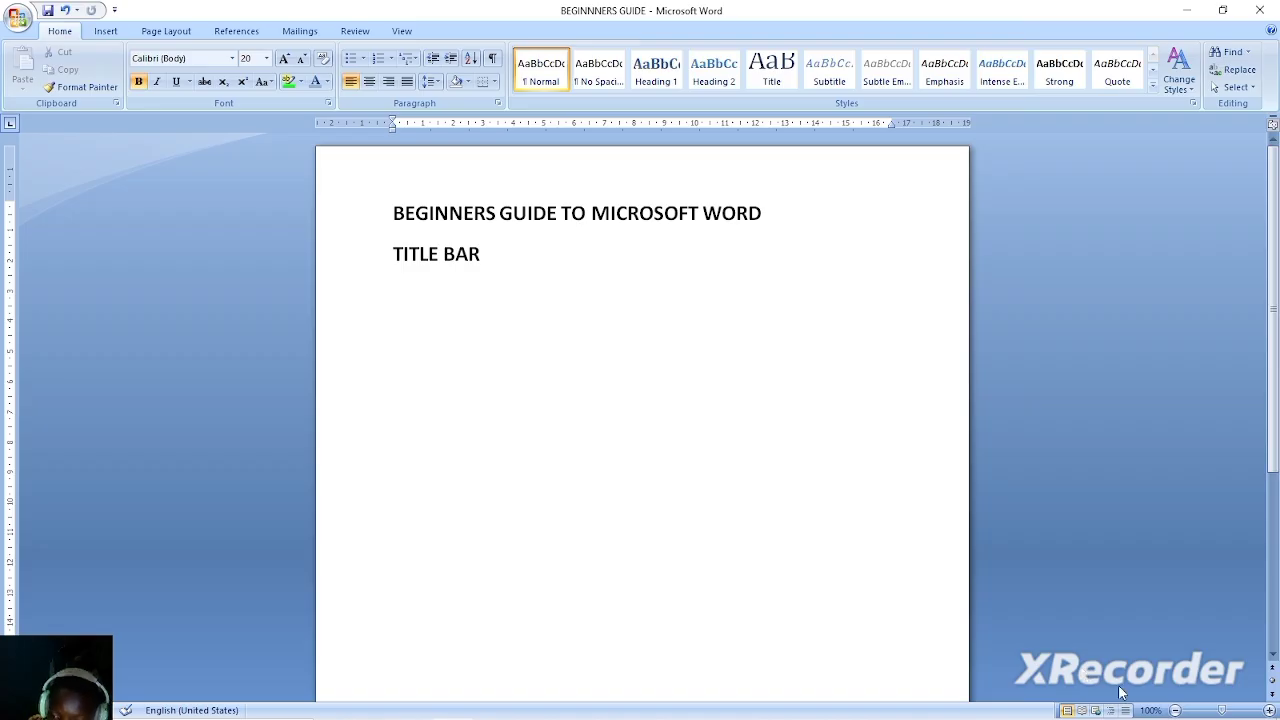
# Zoom the document out to 50% and back in to 100%.
pyautogui.click(1175, 710)
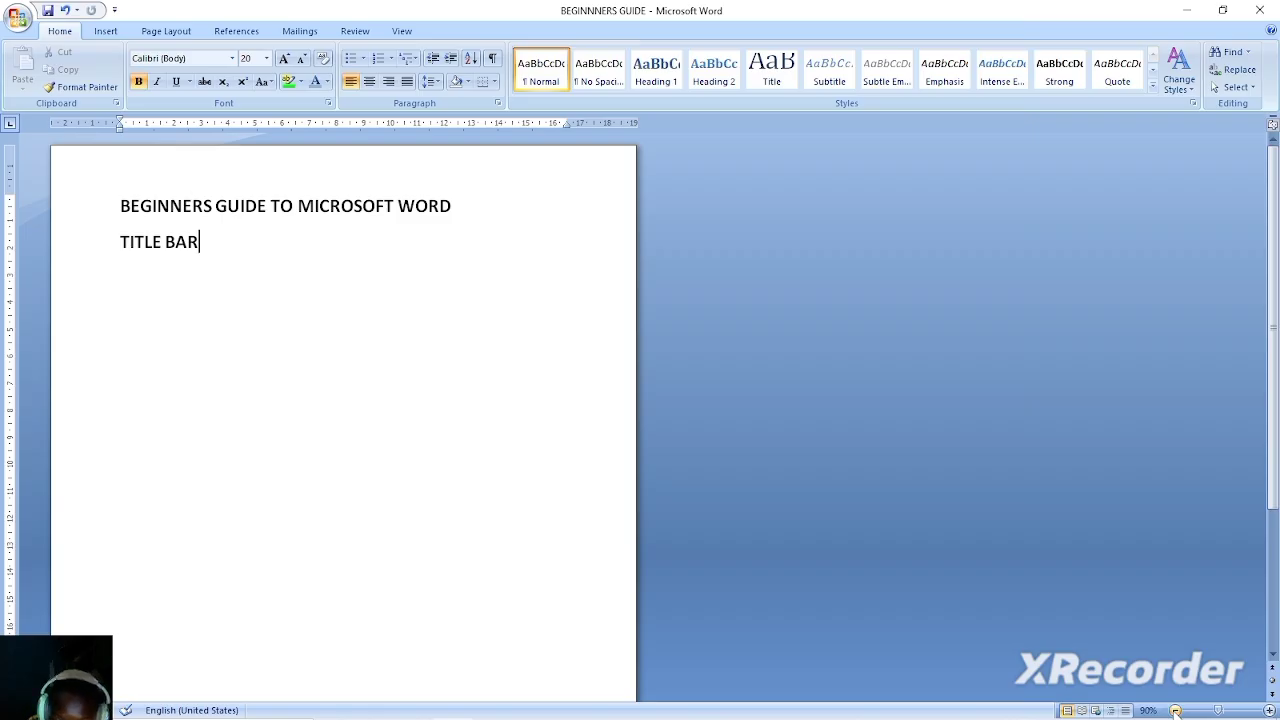
pyautogui.click(1175, 710)
pyautogui.click(1175, 710)
pyautogui.click(1175, 710)
pyautogui.click(1175, 710)
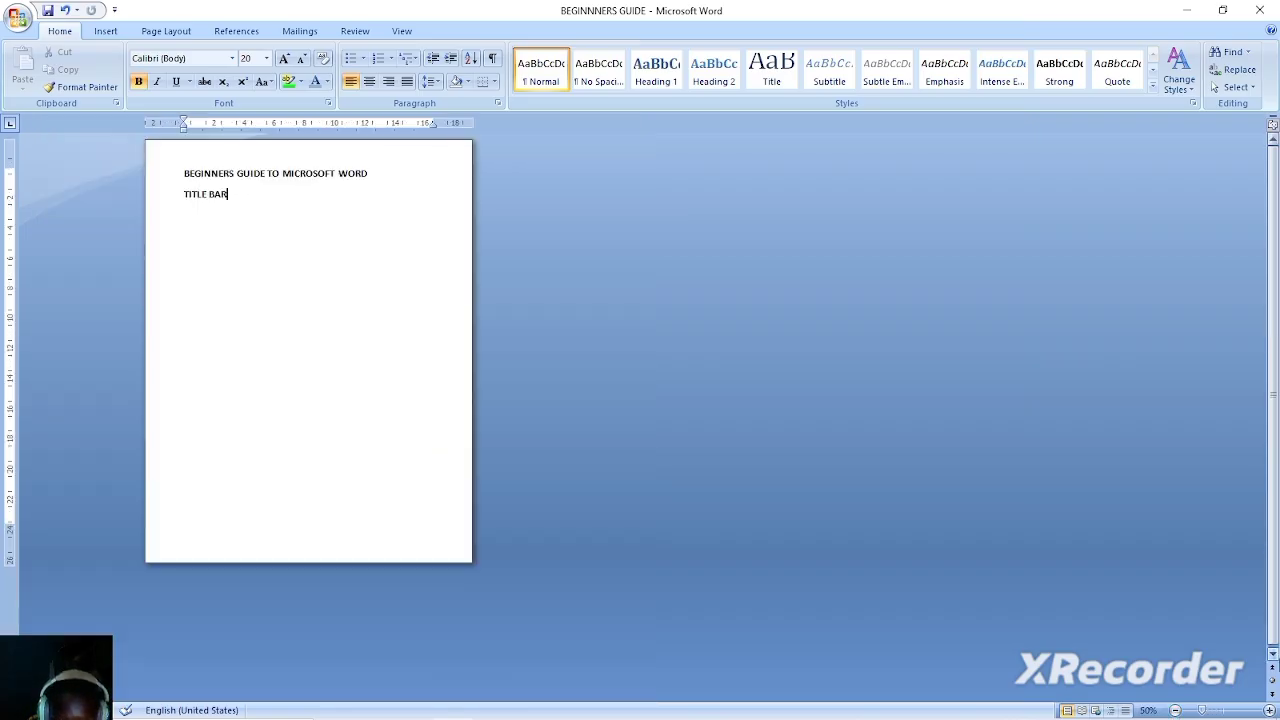
pyautogui.click(1268, 710)
pyautogui.click(1268, 710)
pyautogui.click(1268, 710)
pyautogui.click(1268, 710)
pyautogui.click(1268, 710)
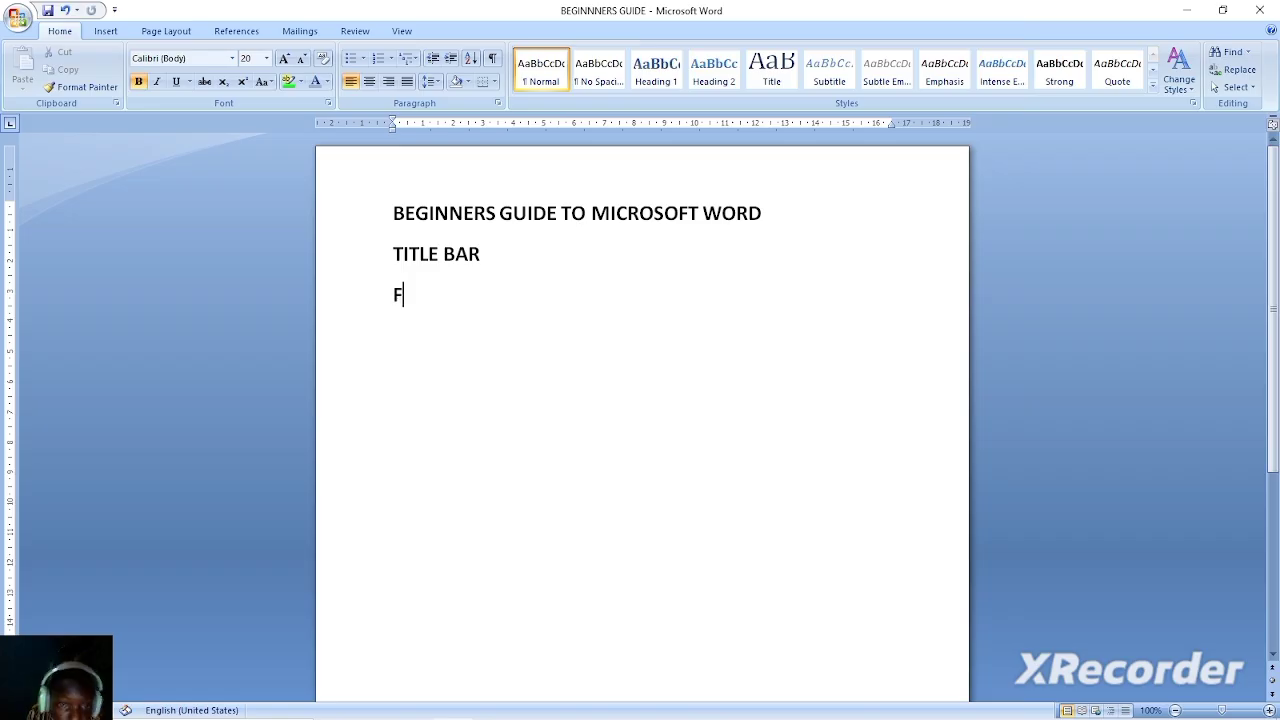
# Add the lines OFFICE BUTTON and VIEW CHOICE below the TITLE BAR line.
pyautogui.press('BackSpace')
pyautogui.write('OFFICEM')
pyautogui.press('BackSpace')
pyautogui.write('BUT')
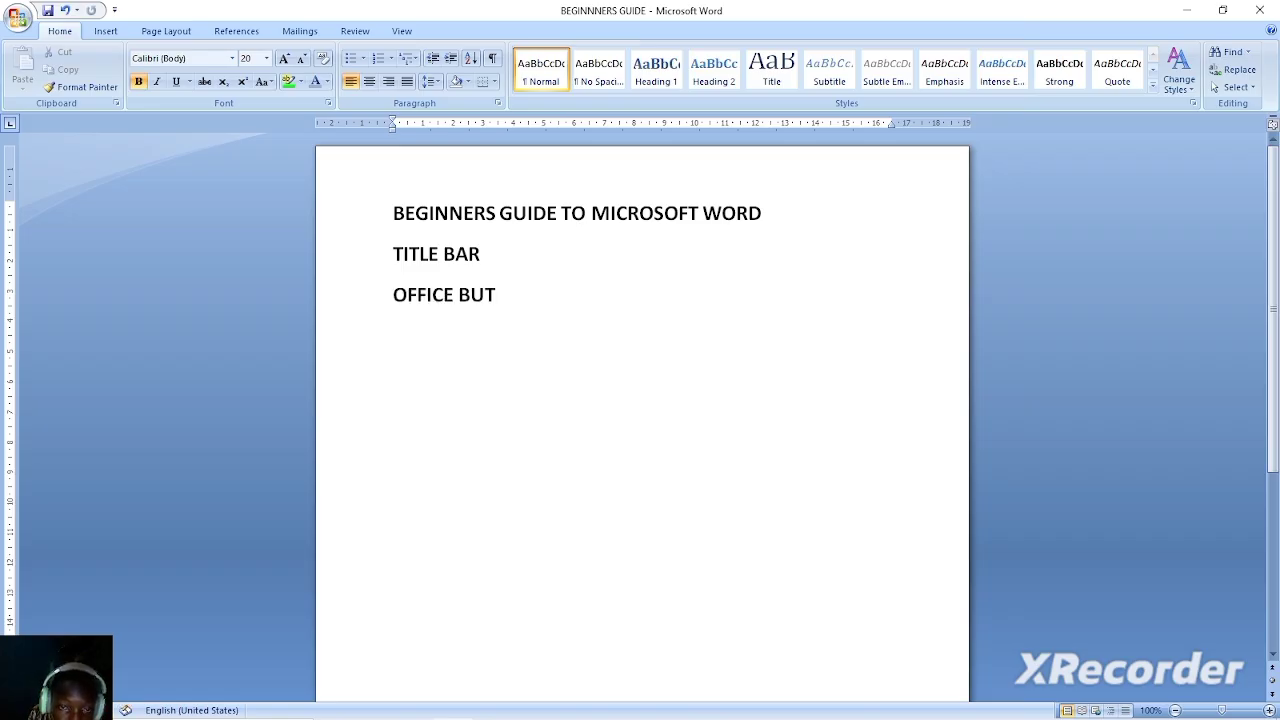
pyautogui.write('TON VI')
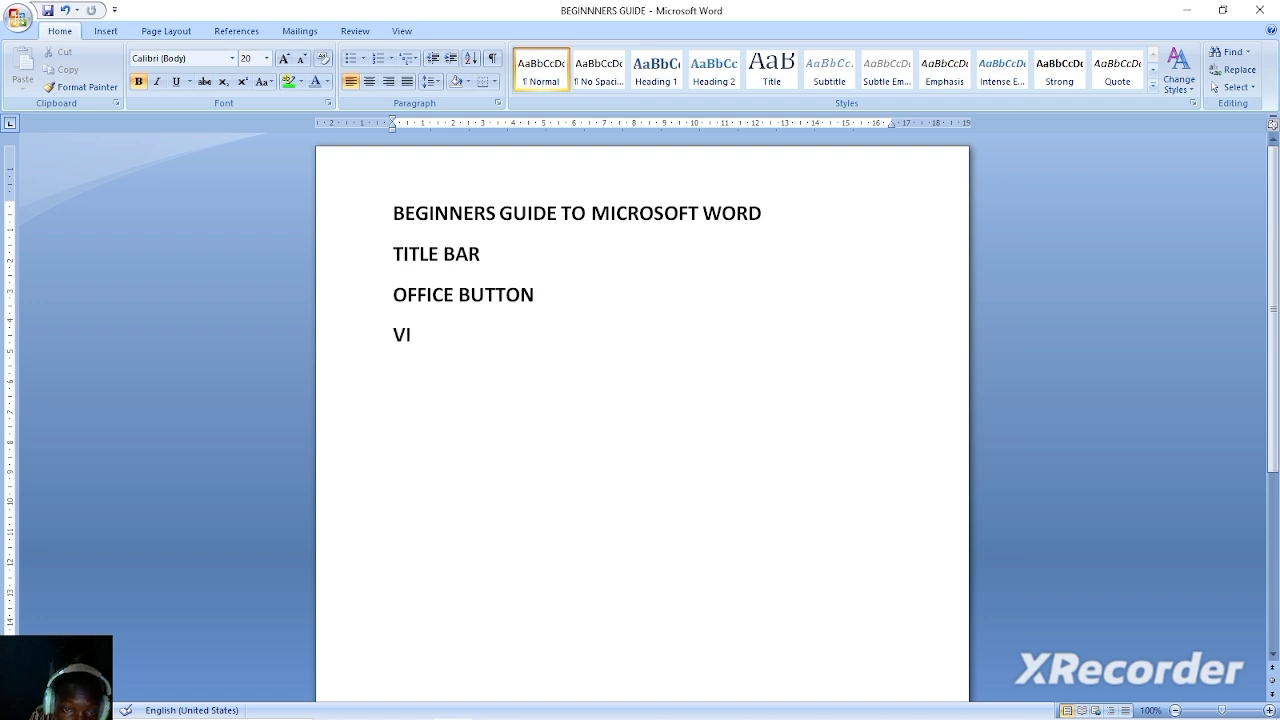
pyautogui.write('EW CHOICE')
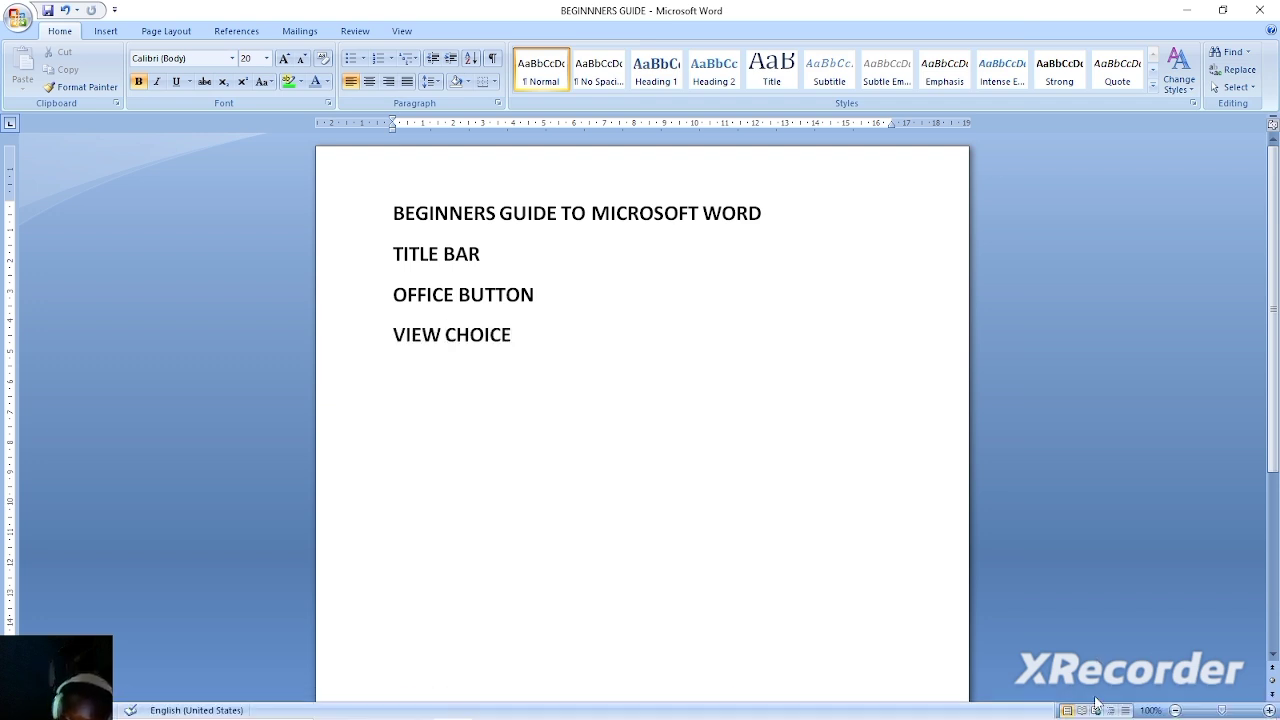
# Switch the document to Draft view.
pyautogui.click(1125, 710)
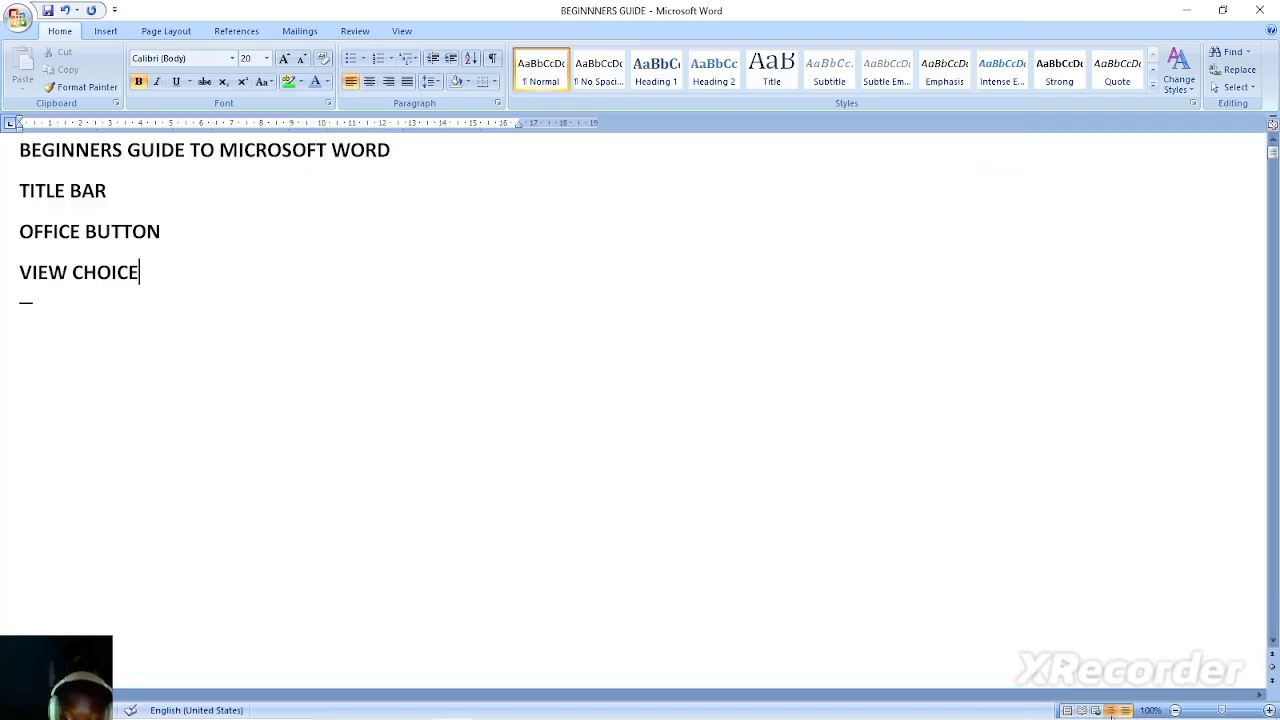
# Show the document in Outline and Web Layout views, and return it to Print Layout view.
pyautogui.click(1110, 710)
pyautogui.click(1095, 710)
pyautogui.click(1068, 710)
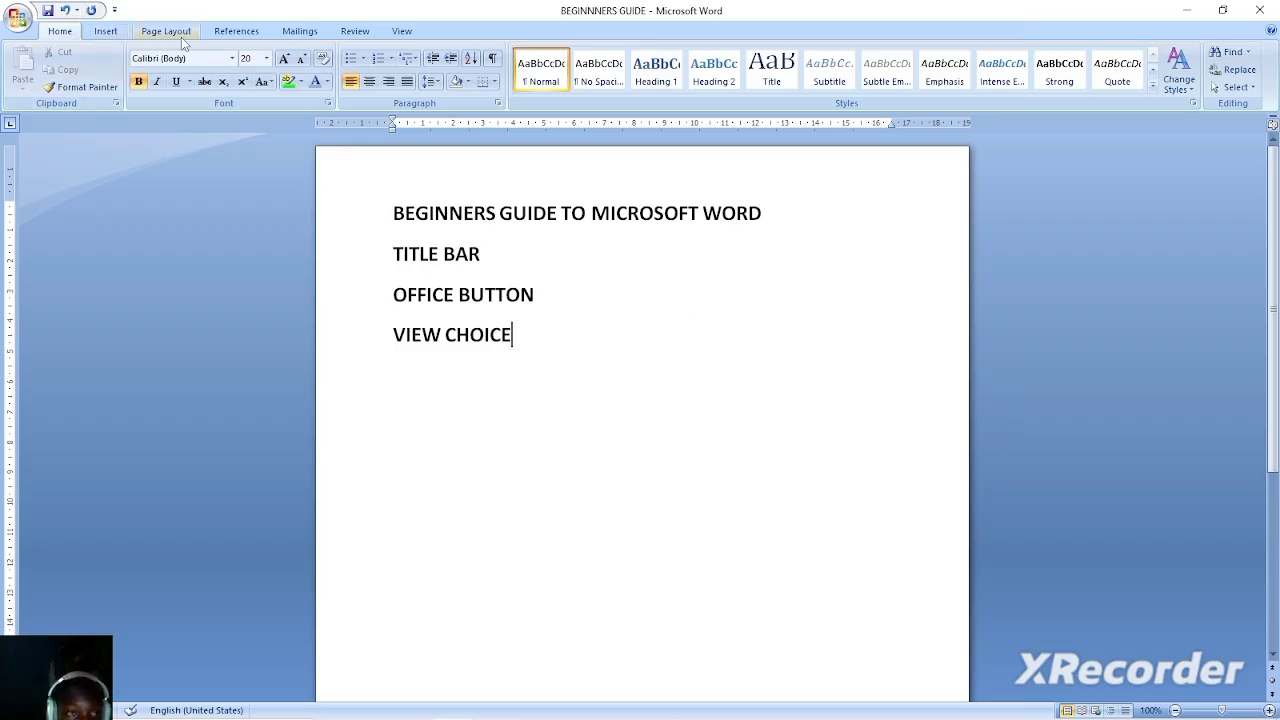
# Look through the Insert, Page Layout, References, Mailings, Review and View command sets, and return to the Home commands.
pyautogui.click(103, 35)
pyautogui.click(175, 34)
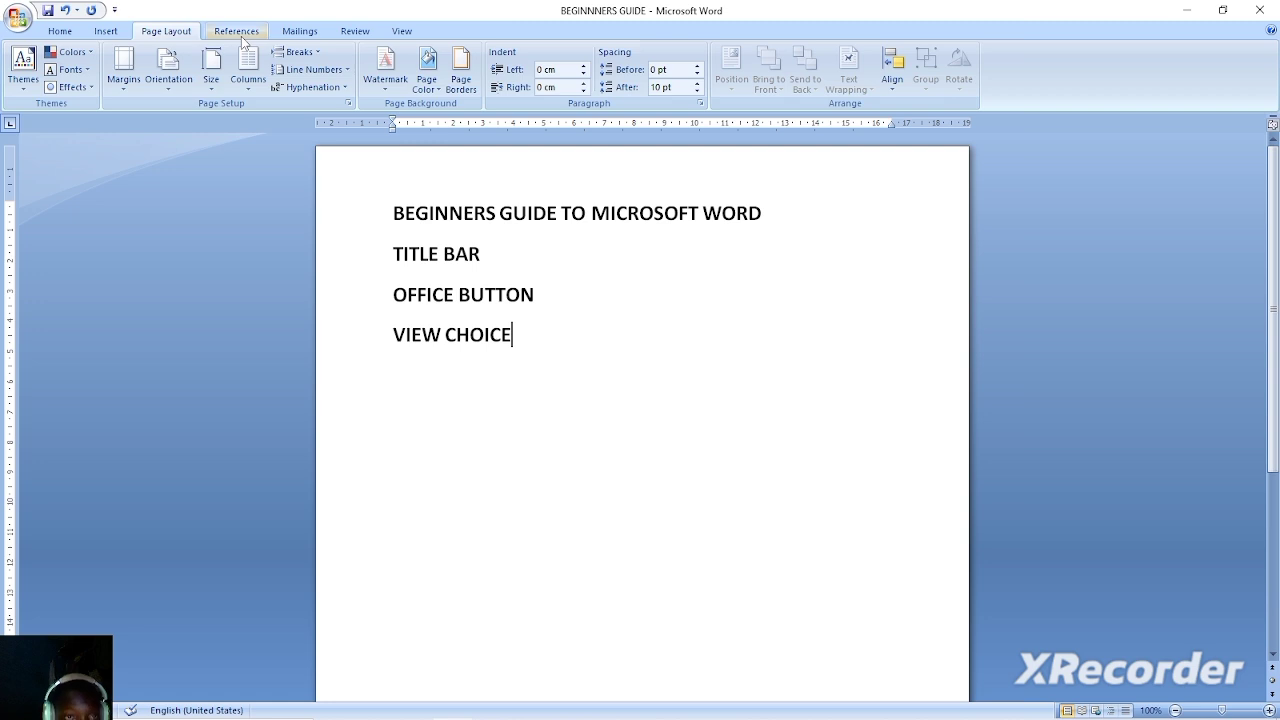
pyautogui.click(240, 34)
pyautogui.click(300, 33)
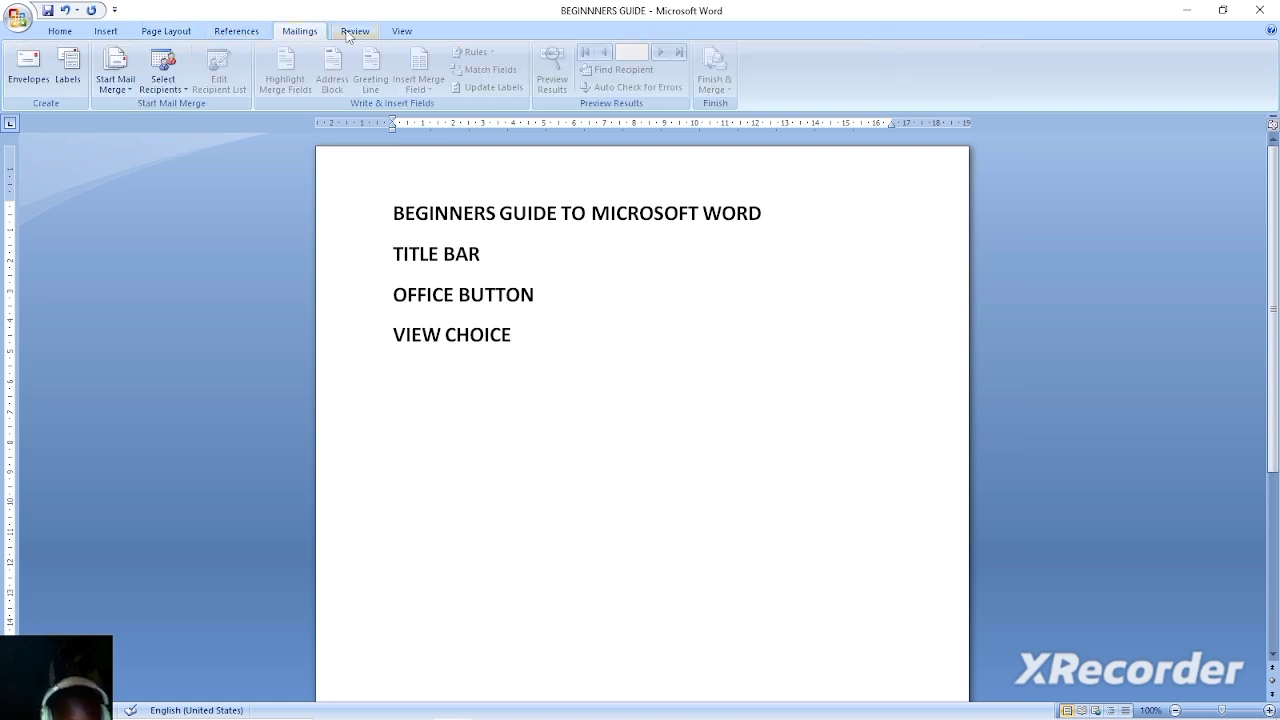
pyautogui.click(352, 33)
pyautogui.click(401, 32)
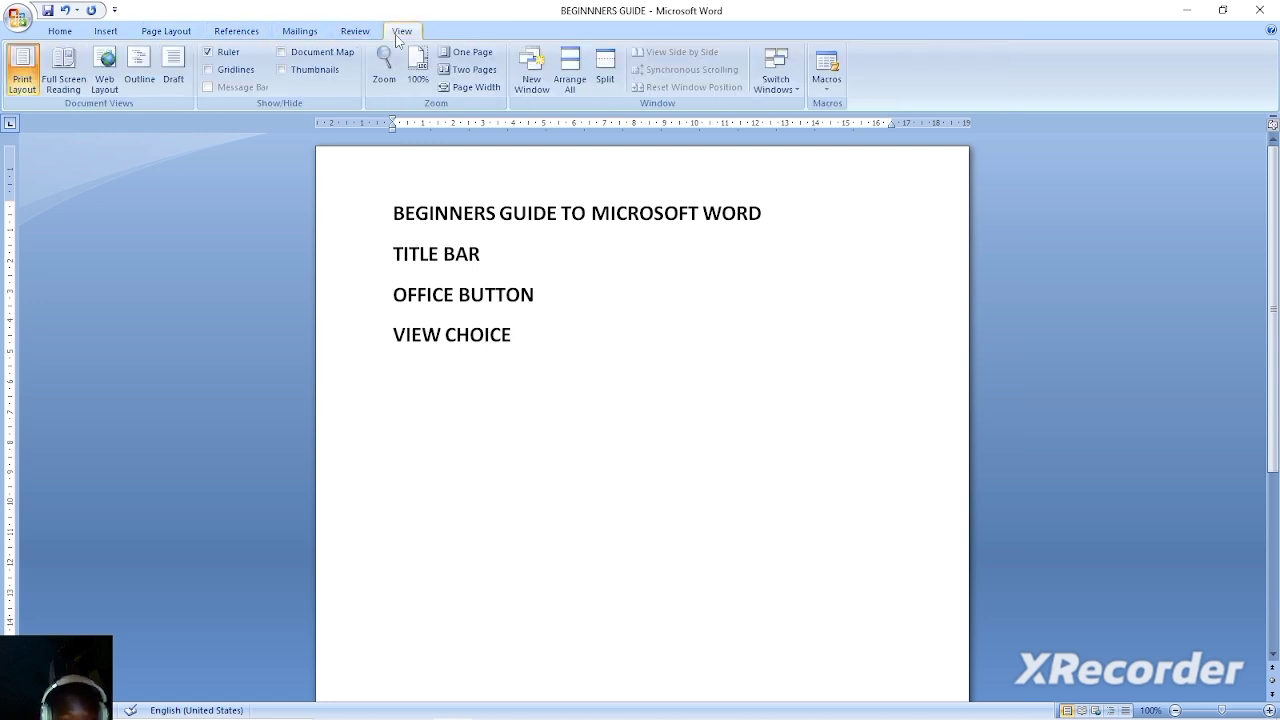
pyautogui.click(58, 34)
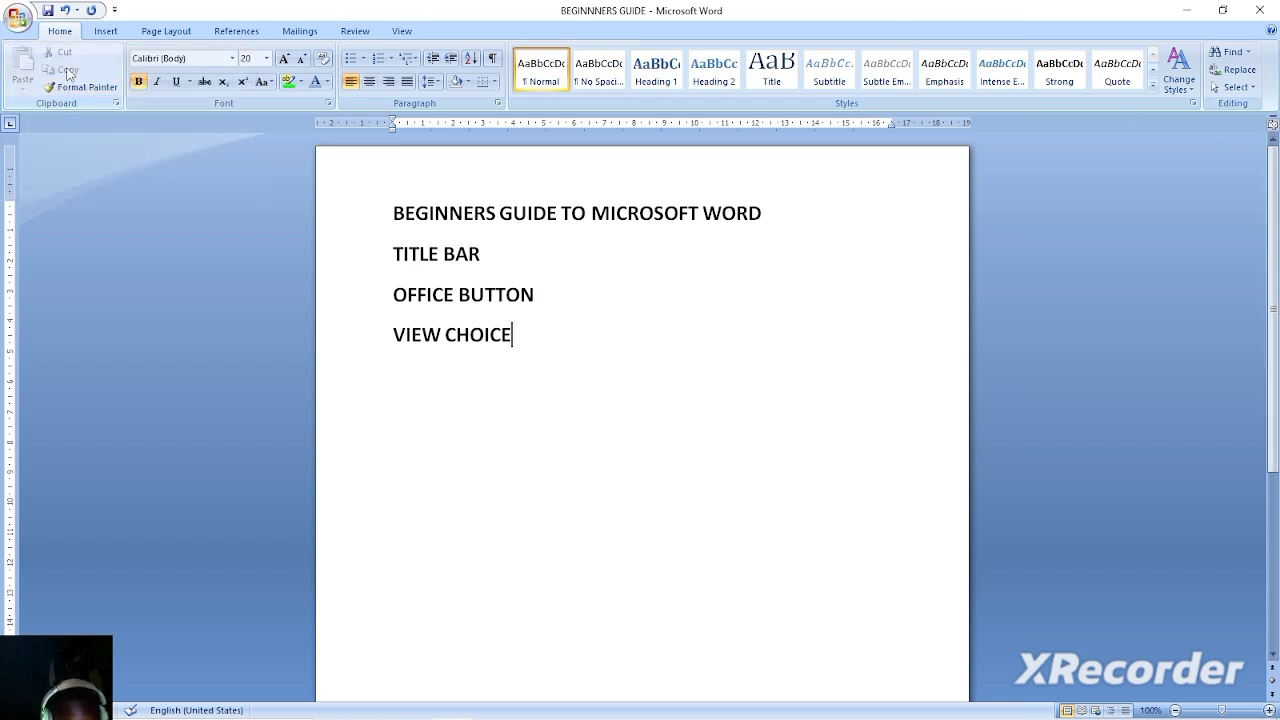
# Copy the OFFICE BUTTON line, paste it after TITLE BAR, and remove the extra blank line below.
pyautogui.moveTo(541, 292); pyautogui.dragTo(459, 304)
pyautogui.click(534, 298)
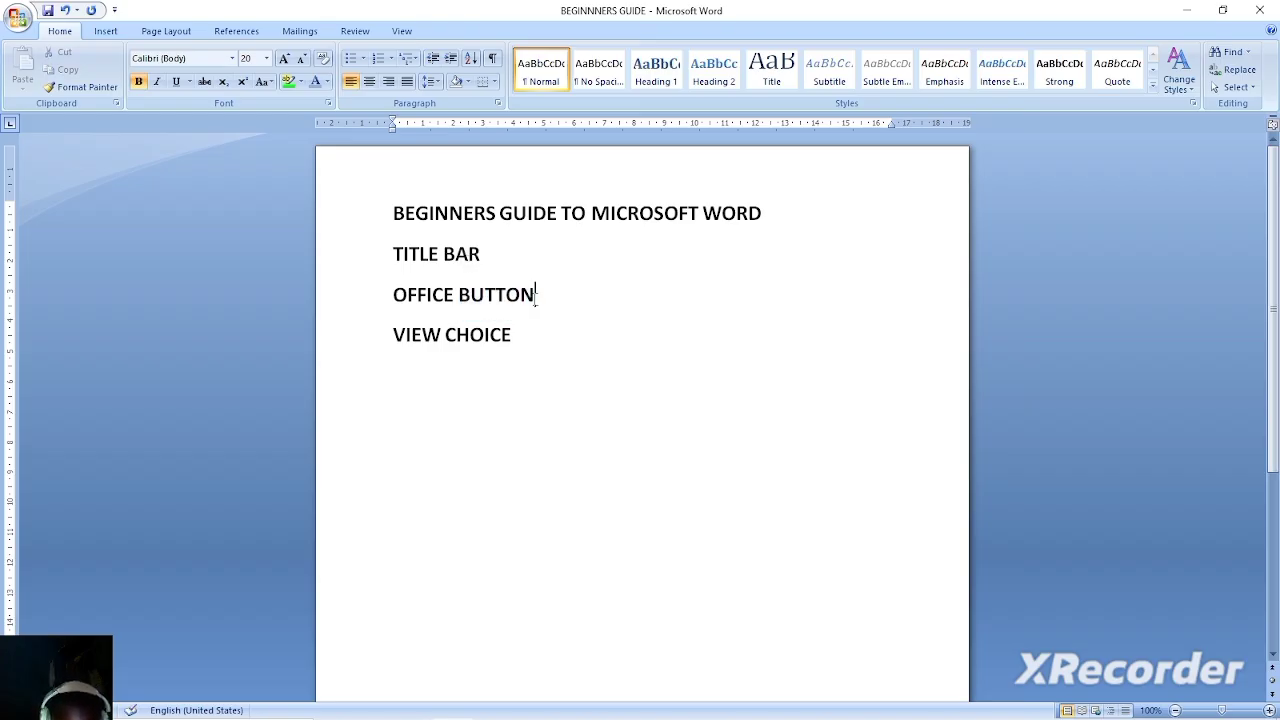
pyautogui.moveTo(536, 296); pyautogui.dragTo(463, 300)
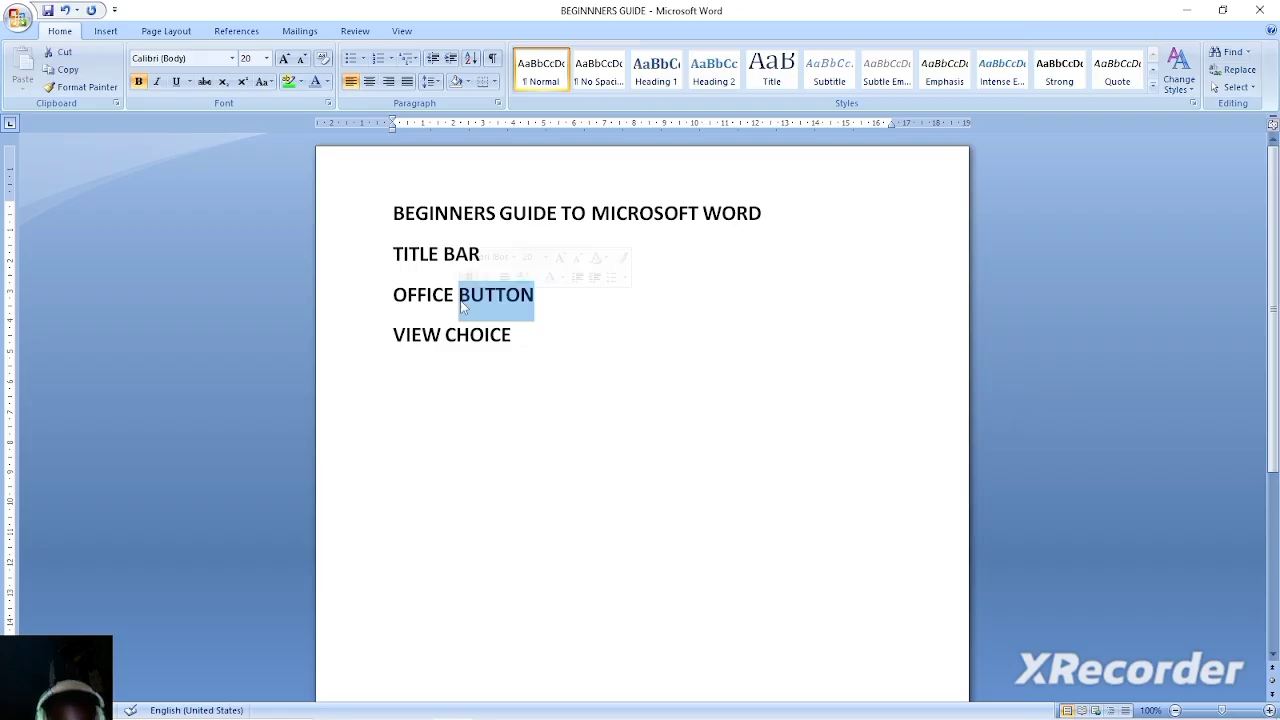
pyautogui.click(512, 300)
pyautogui.click(537, 300)
pyautogui.click(366, 292)
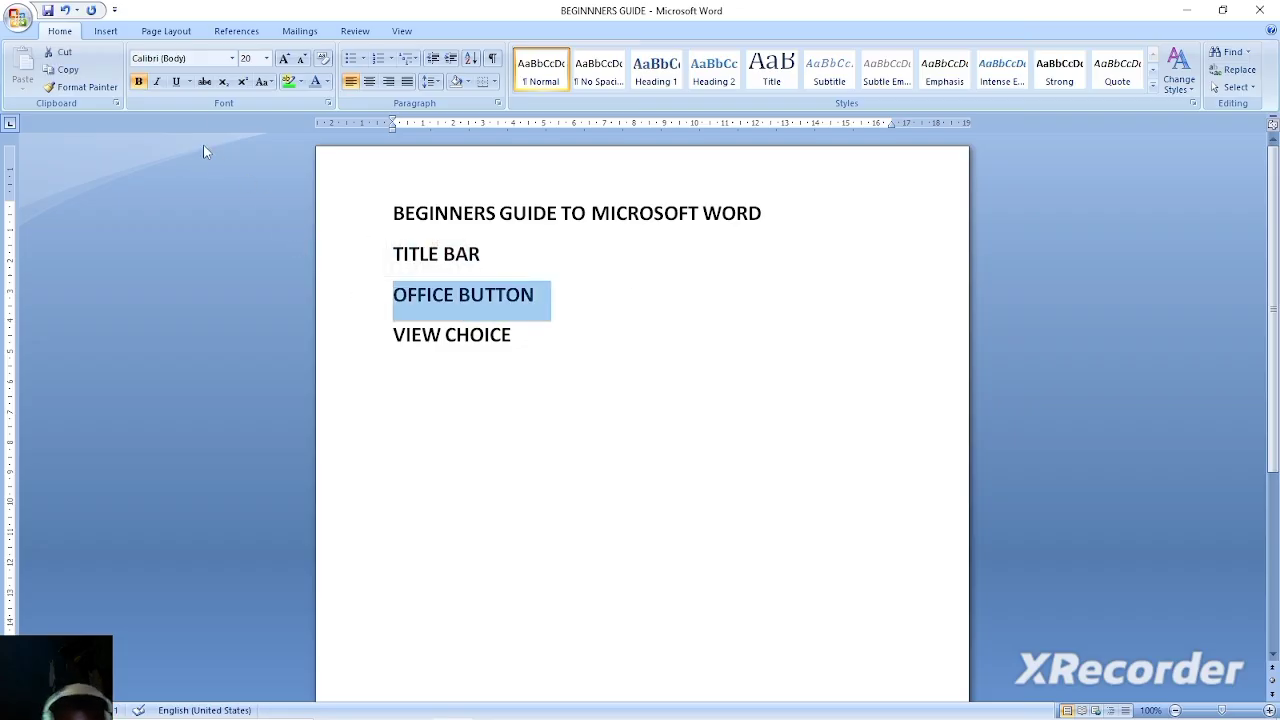
pyautogui.click(64, 69)
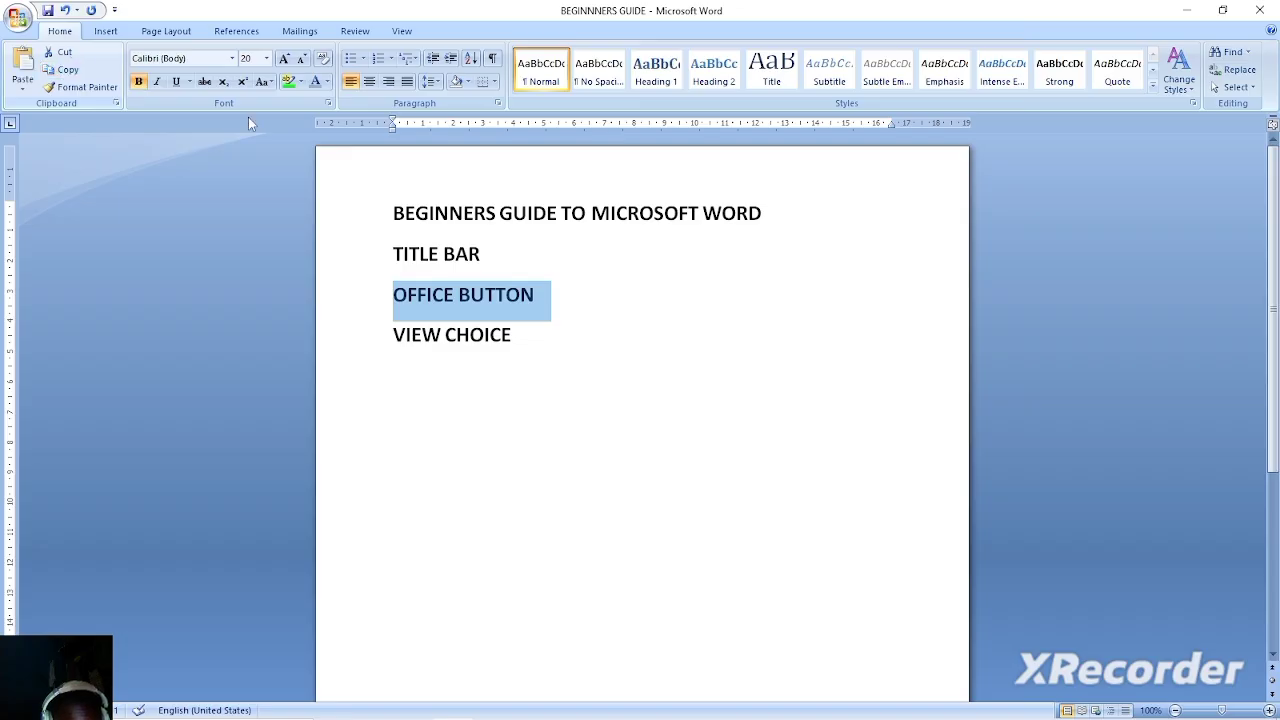
pyautogui.click(530, 256)
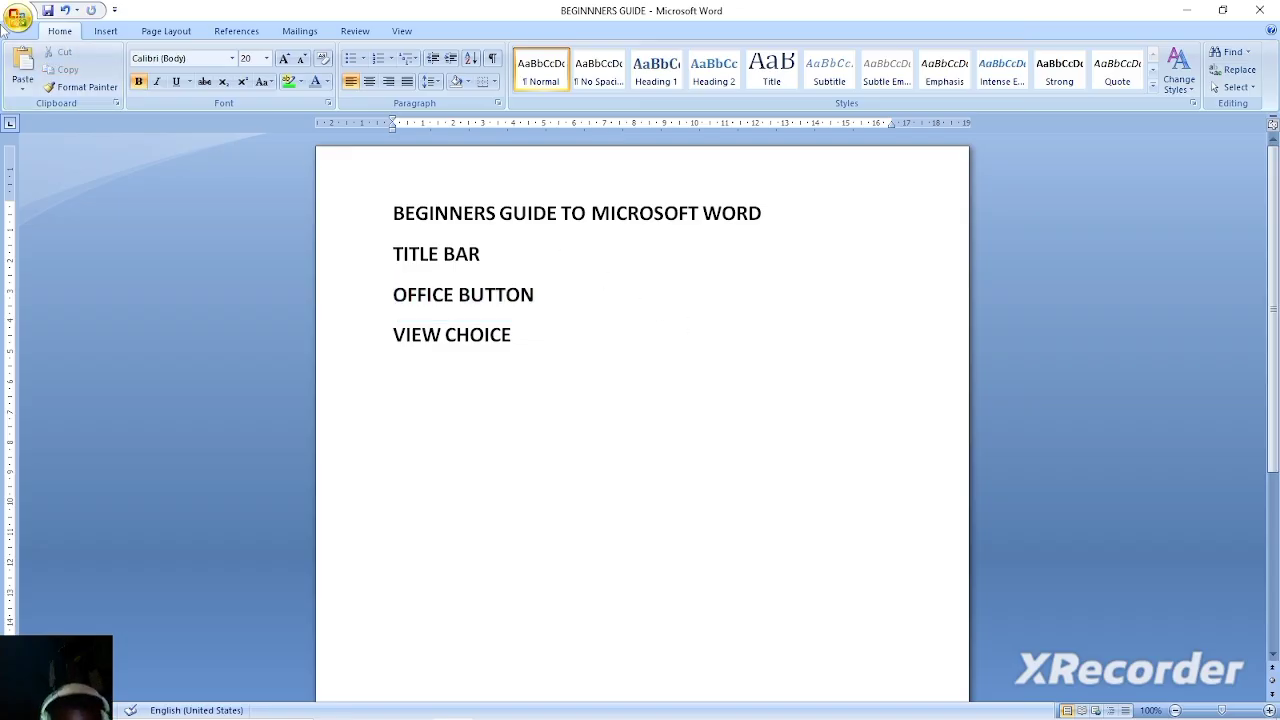
pyautogui.click(14, 60)
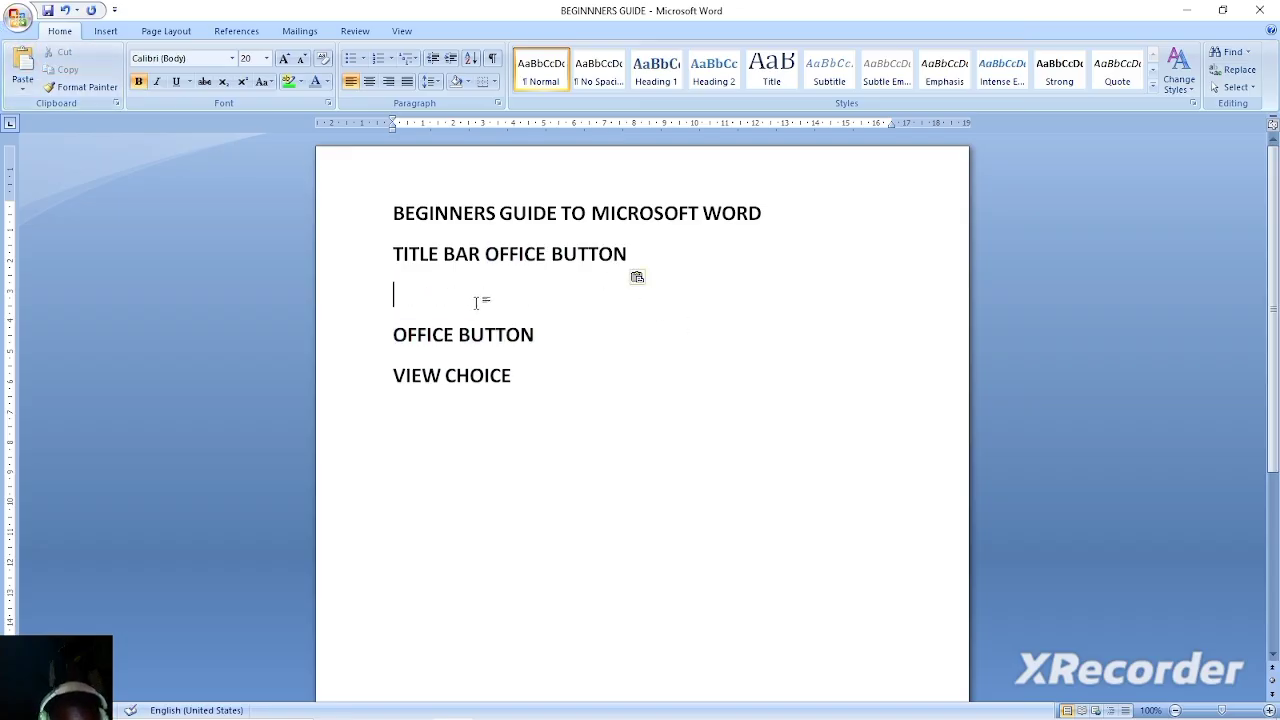
pyautogui.press('BackSpace')
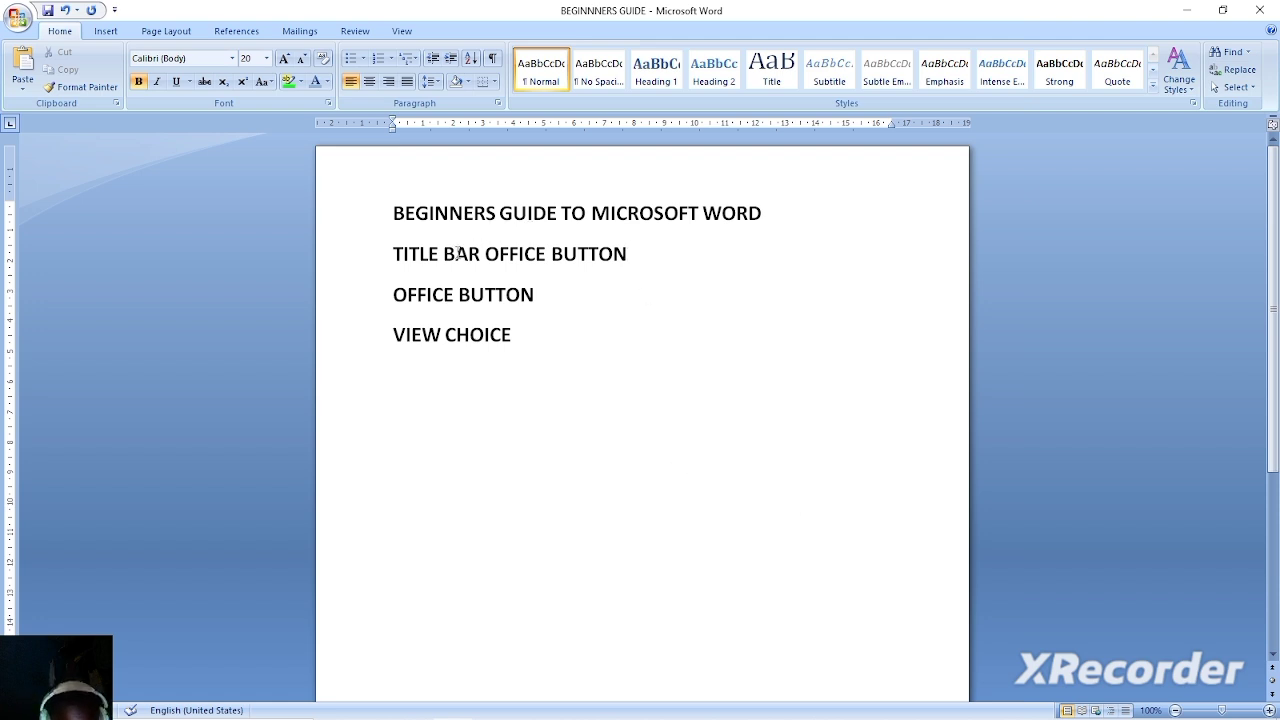
# Cut the word GUIDE from the heading line and paste it at the end of the separate OFFICE BUTTON line.
pyautogui.moveTo(557, 207); pyautogui.dragTo(499, 212)
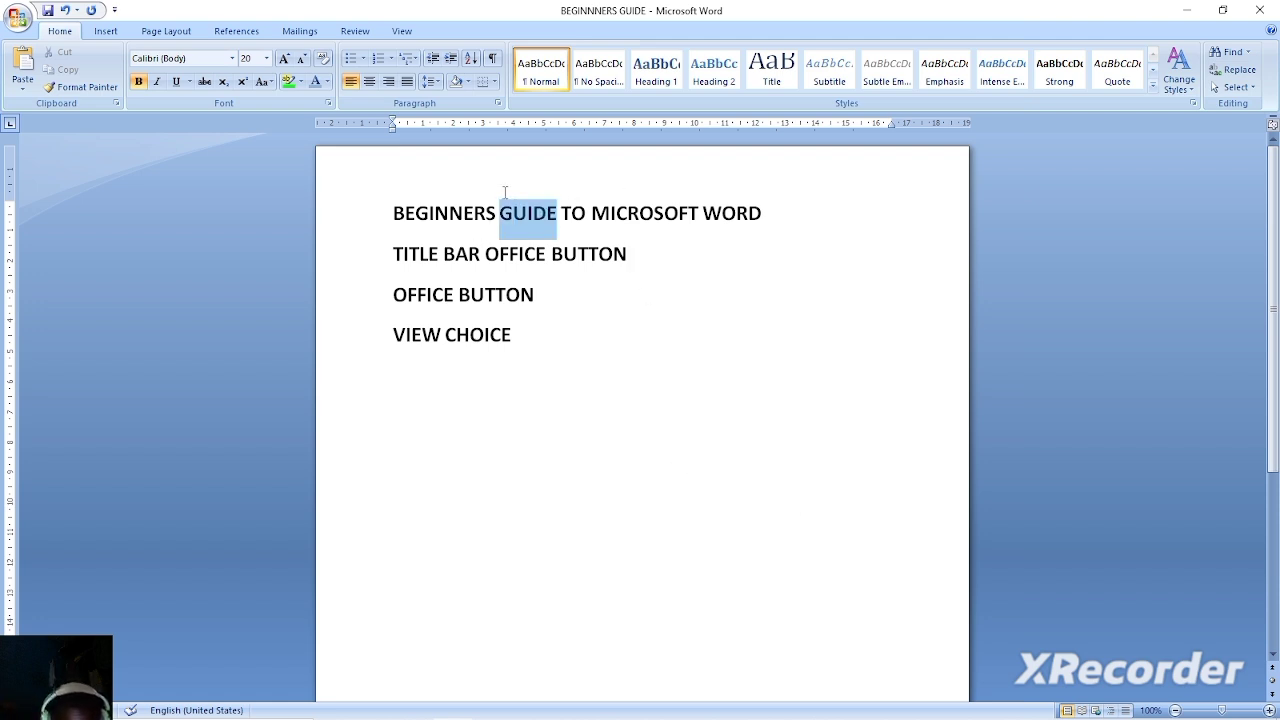
pyautogui.click(63, 58)
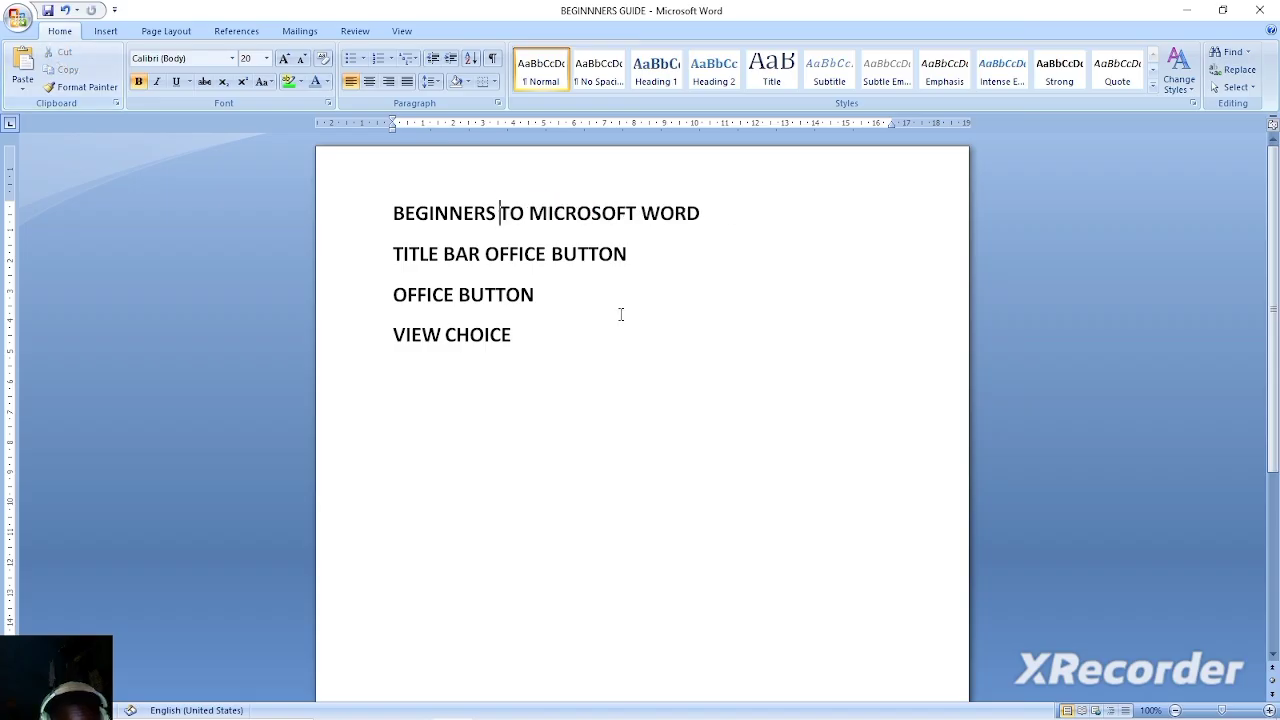
pyautogui.click(569, 288)
pyautogui.click(25, 66)
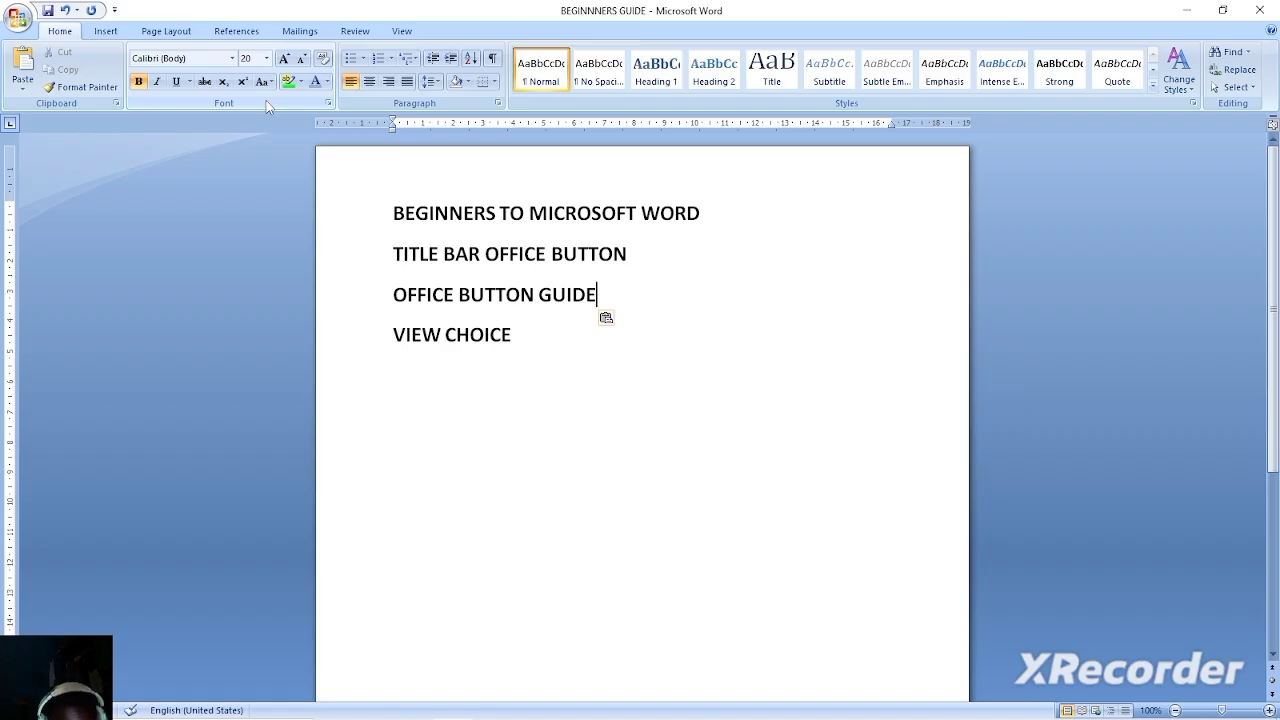
# Set the font of the BEGINNERS TO MICROSOFT WORD heading to Times New Roman and remove its bold formatting.
pyautogui.moveTo(393, 215); pyautogui.dragTo(697, 225)
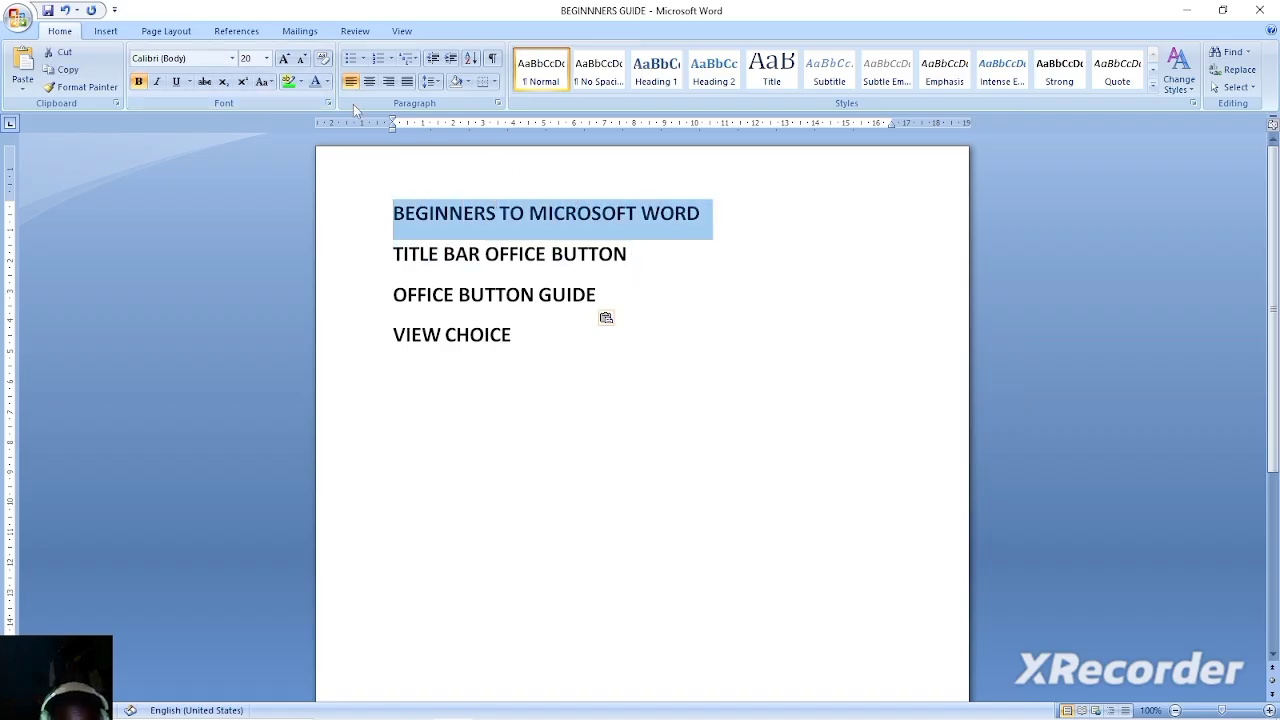
pyautogui.click(234, 59)
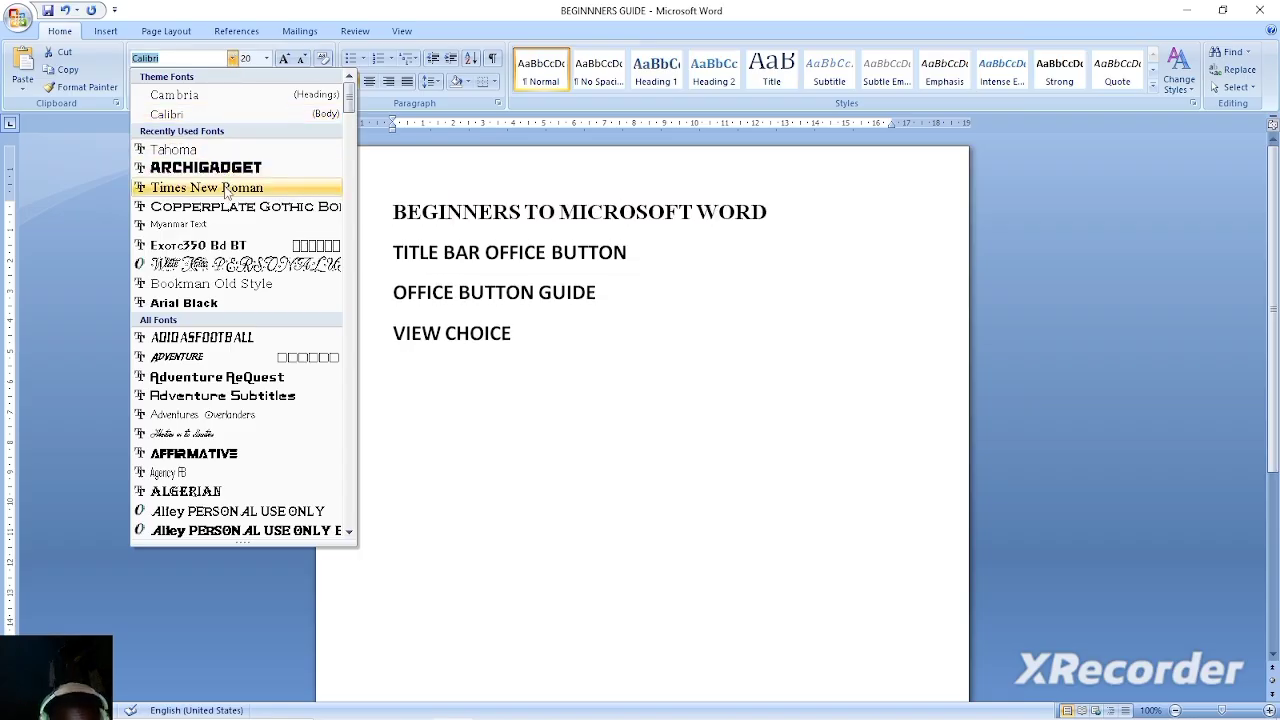
pyautogui.click(240, 187)
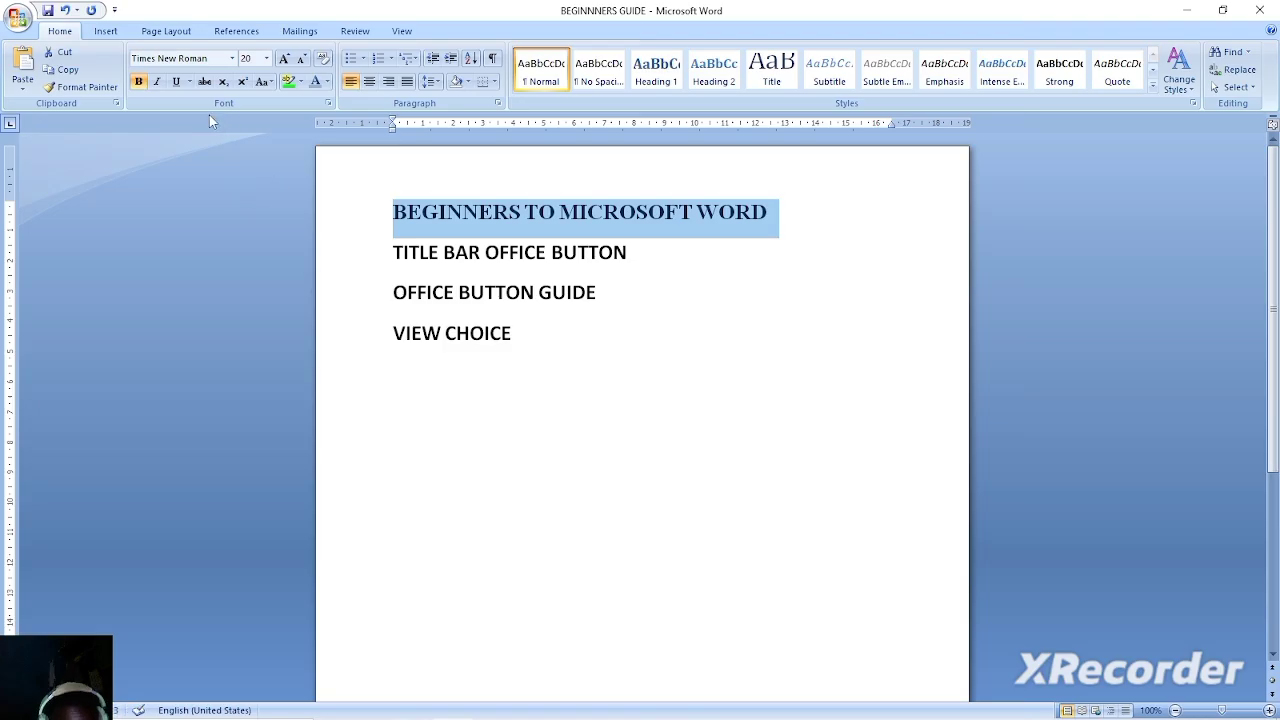
pyautogui.click(138, 81)
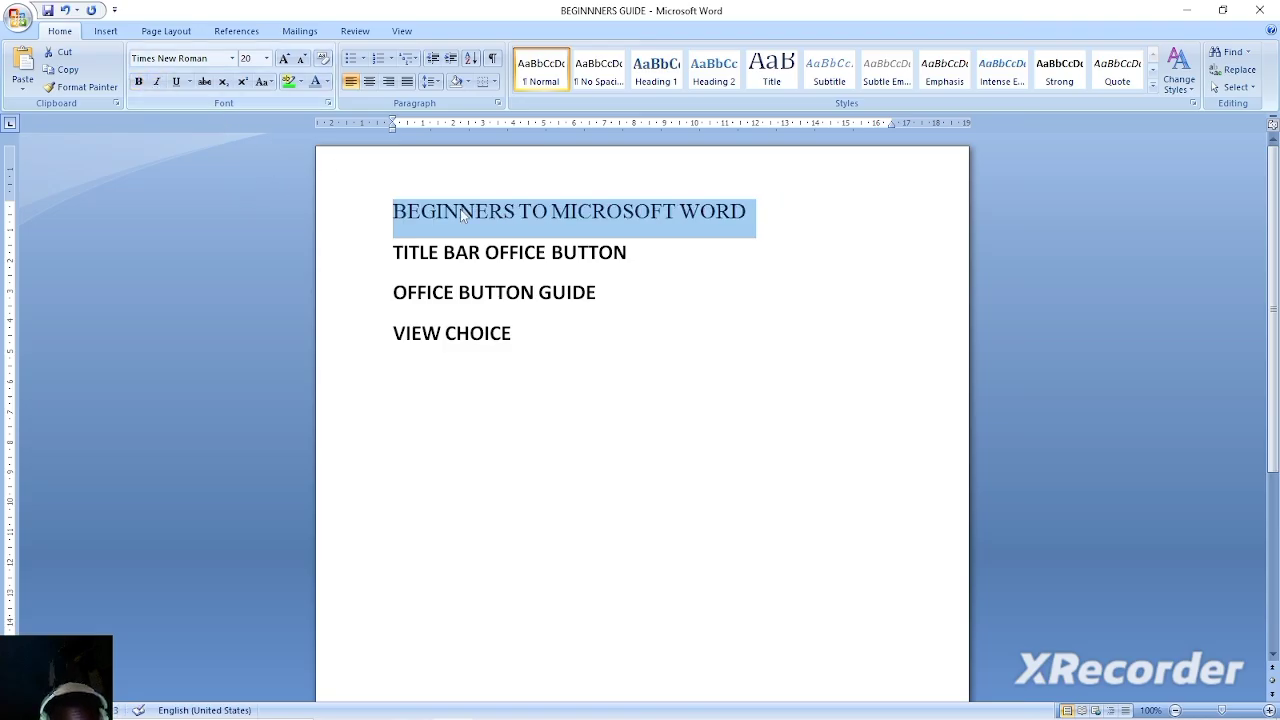
# Try italic and underline in turn on the heading line, removing each one again.
pyautogui.click(156, 82)
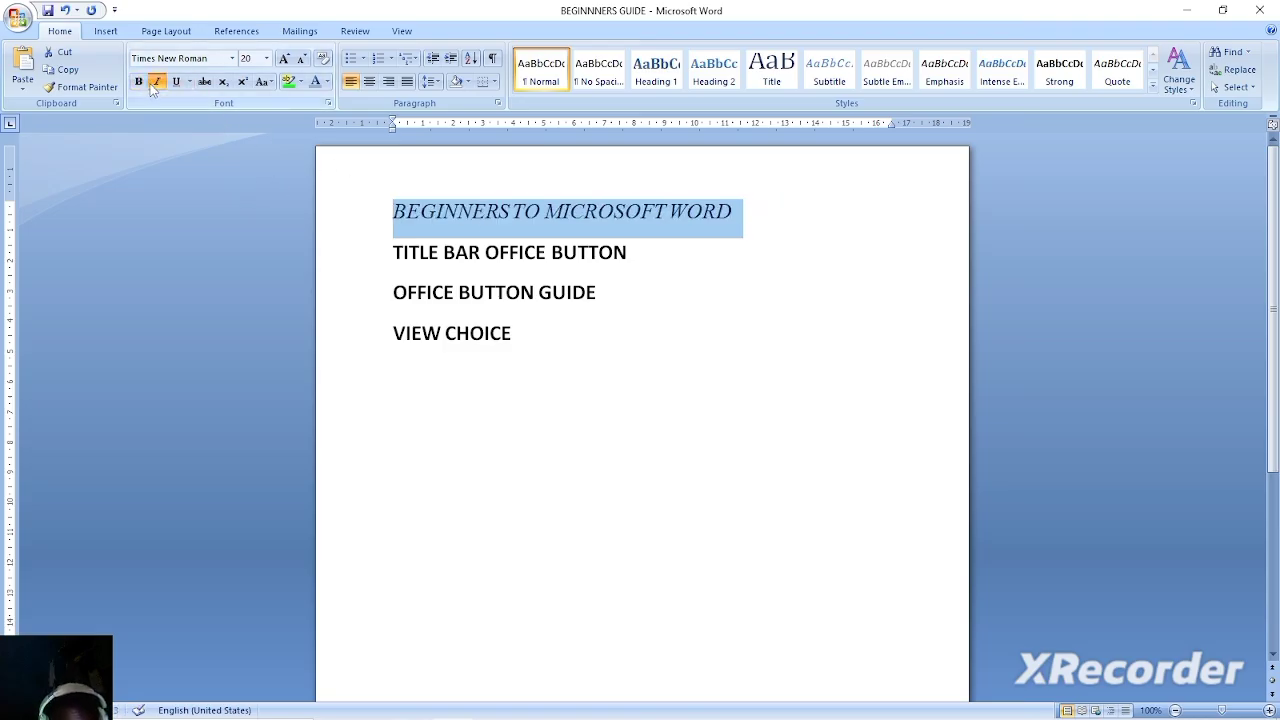
pyautogui.click(156, 82)
pyautogui.click(176, 82)
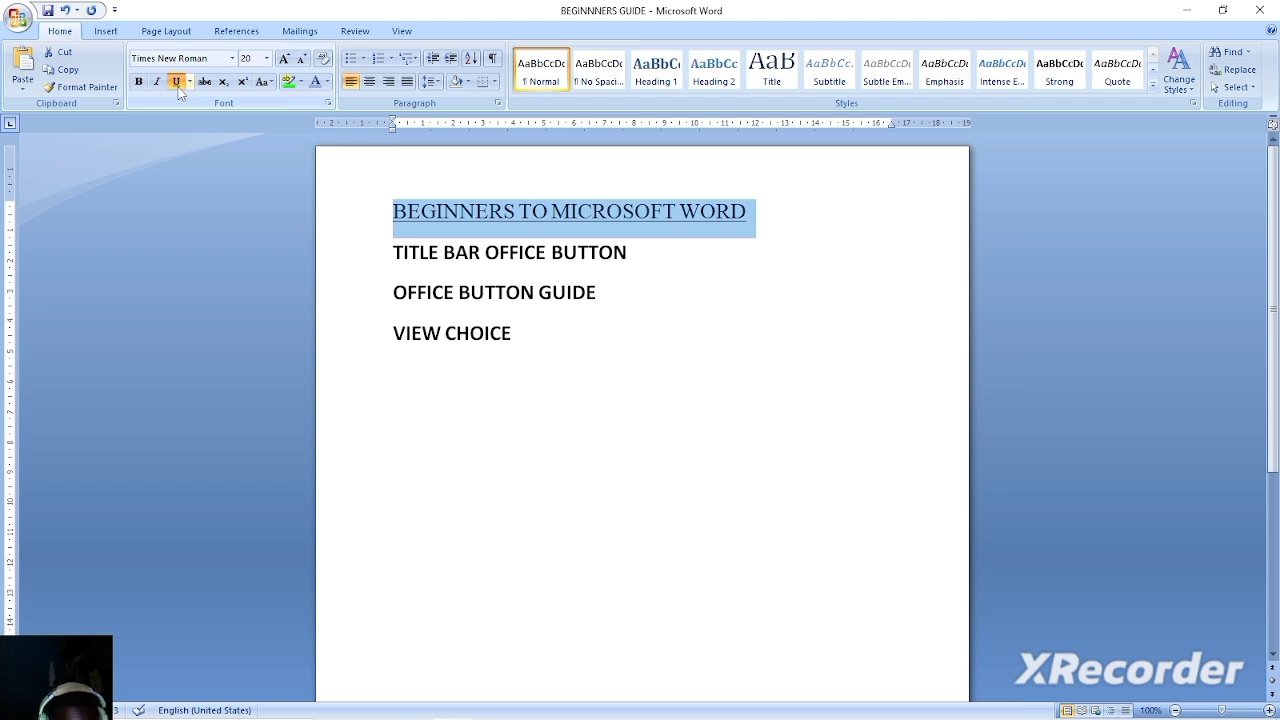
pyautogui.click(179, 88)
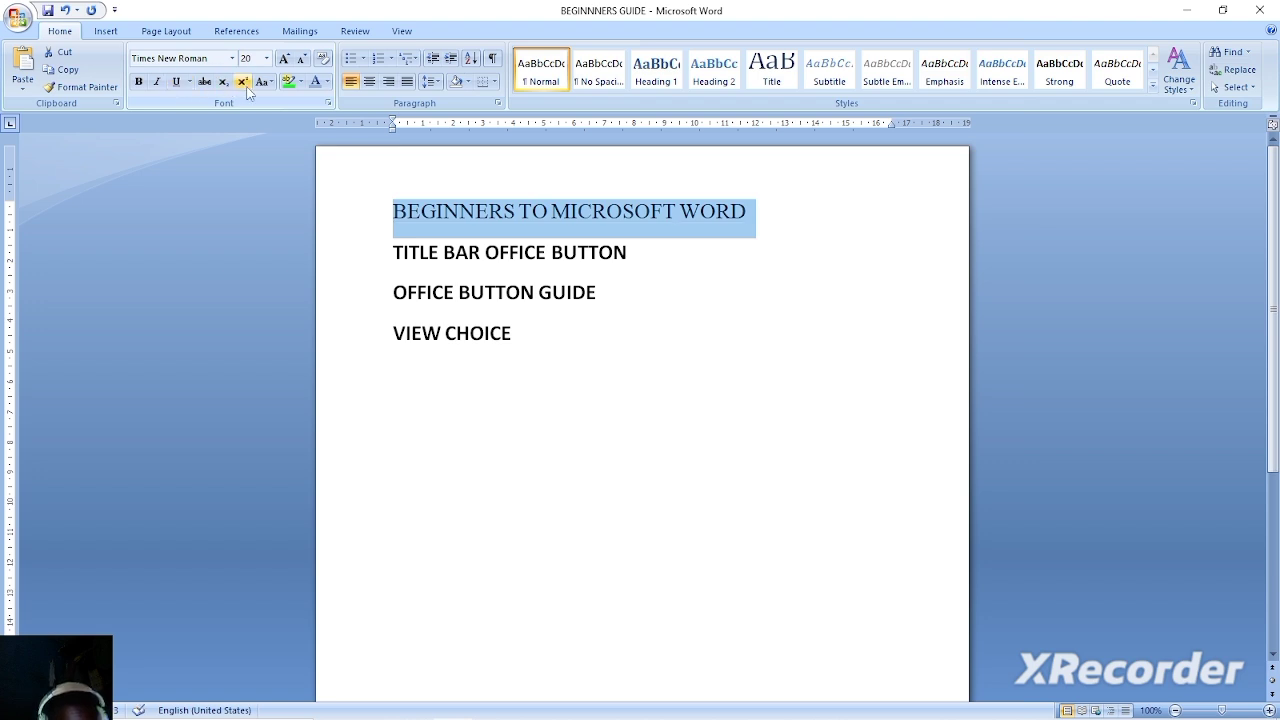
# Try left and right alignment on the heading line and leave it centered.
pyautogui.click(370, 82)
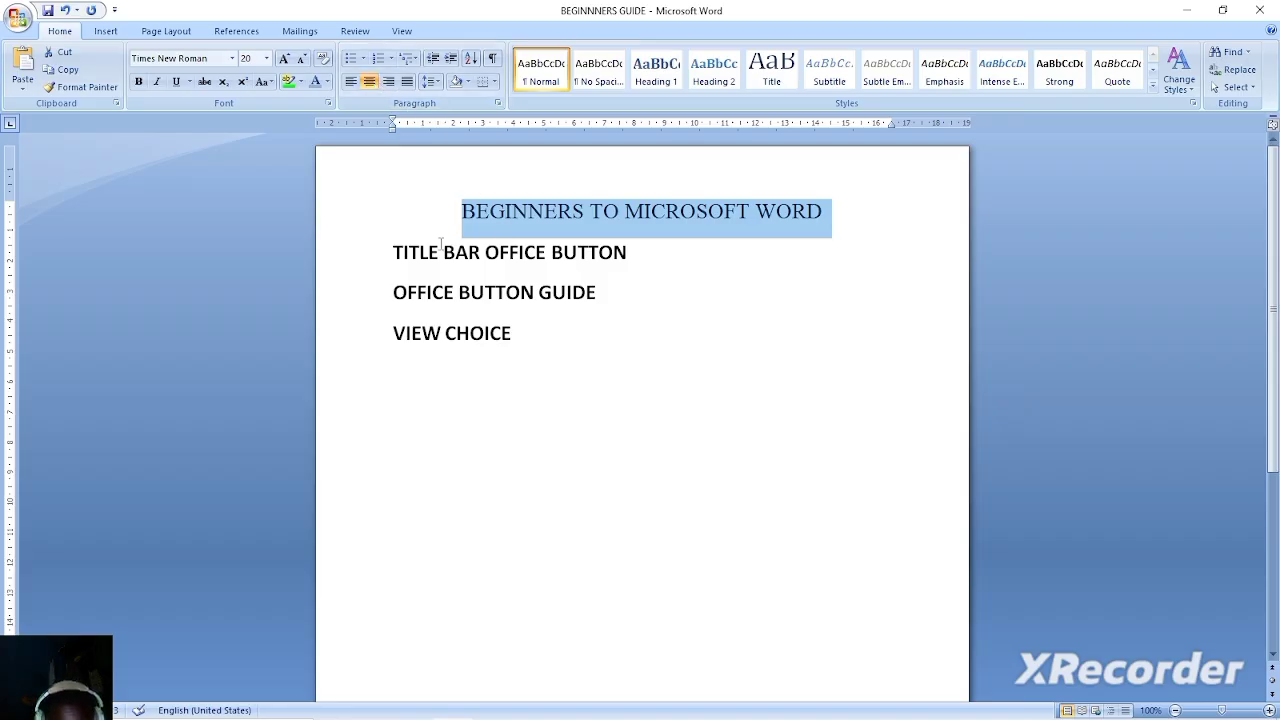
pyautogui.click(352, 82)
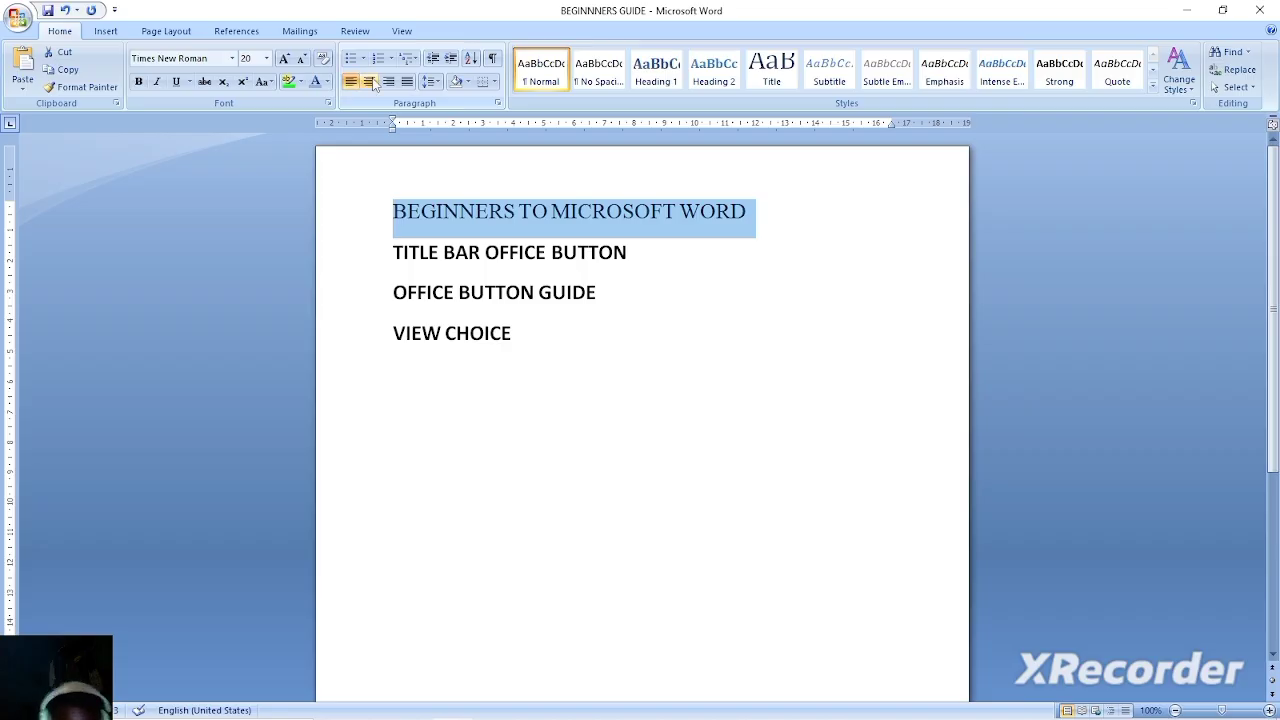
pyautogui.click(369, 82)
pyautogui.click(389, 83)
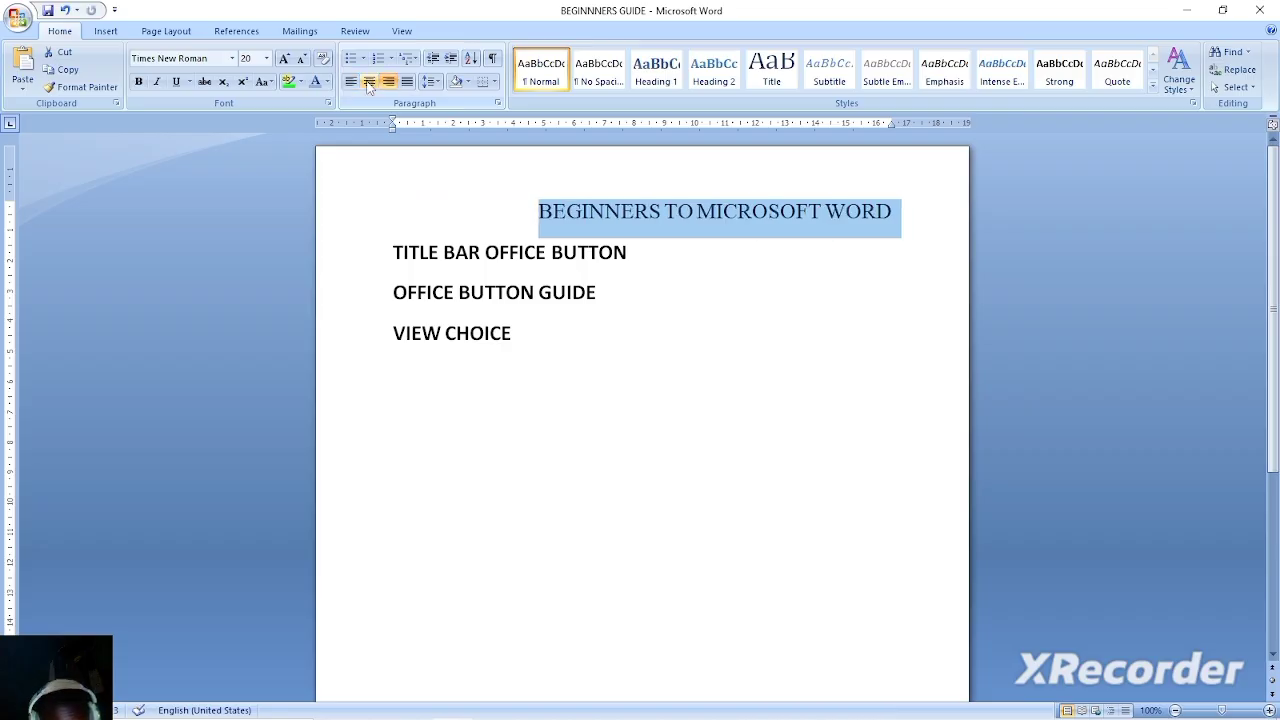
pyautogui.click(369, 82)
# Add an arrow-bulleted list below VIEW CHOICE with the items NUMBER ONE, TWO and AFKLJDNE, and end the list.
pyautogui.click(511, 335)
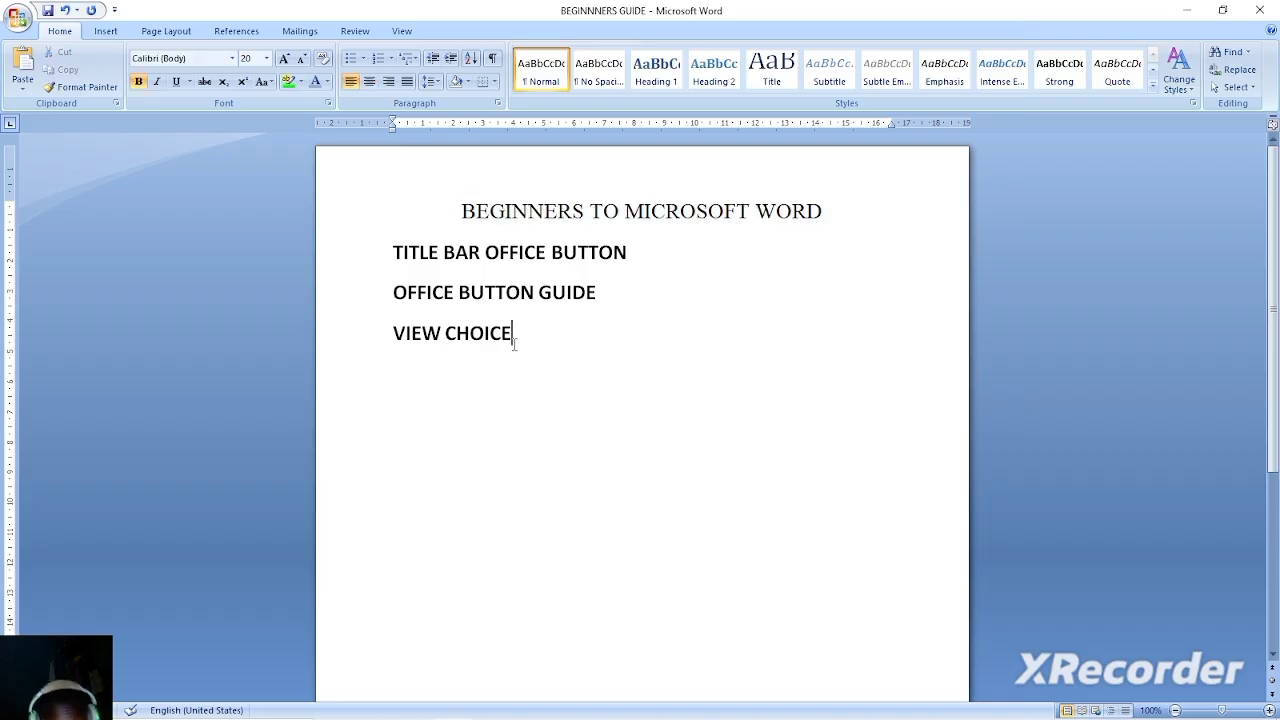
pyautogui.press('Return')
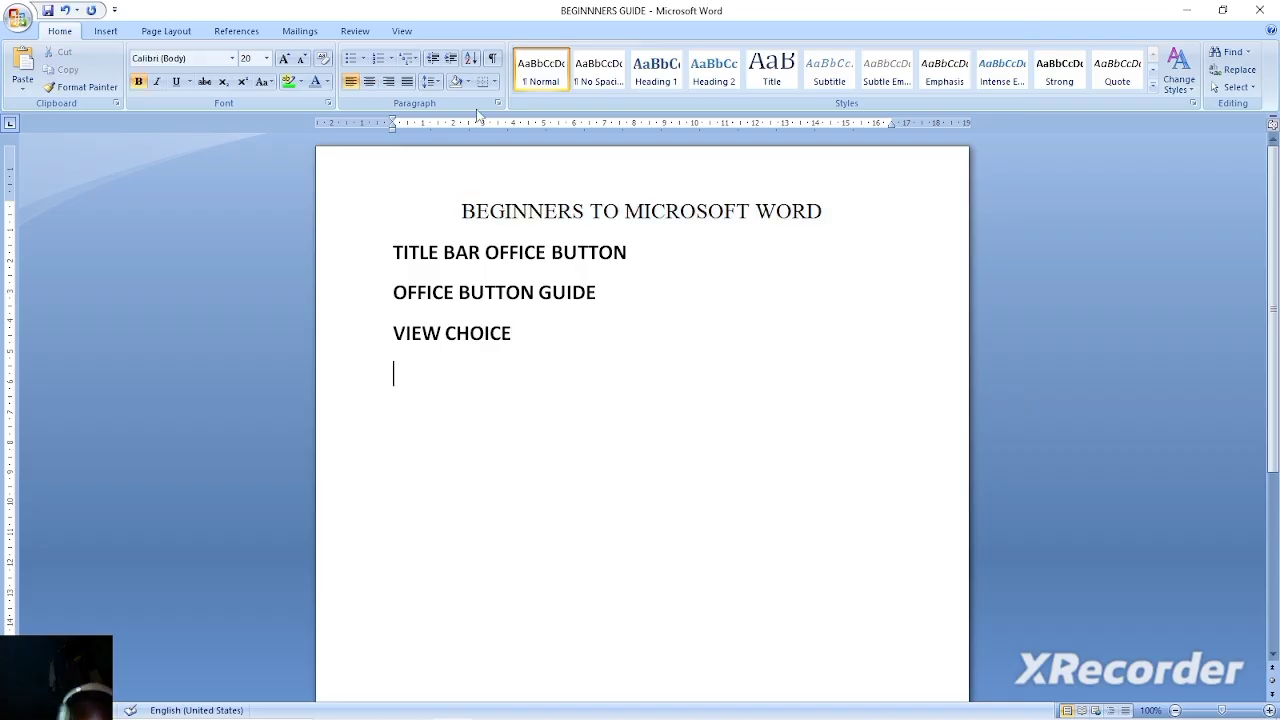
pyautogui.click(365, 60)
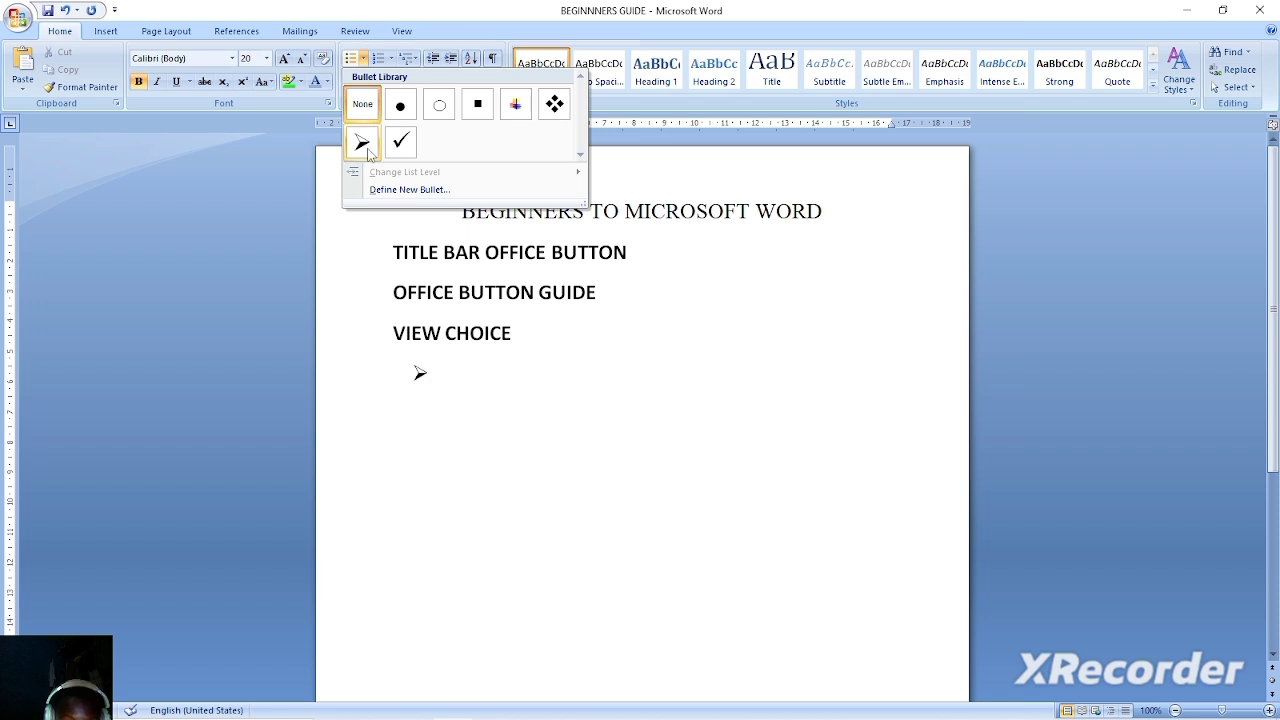
pyautogui.click(363, 103)
pyautogui.write('NUMBER ONE')
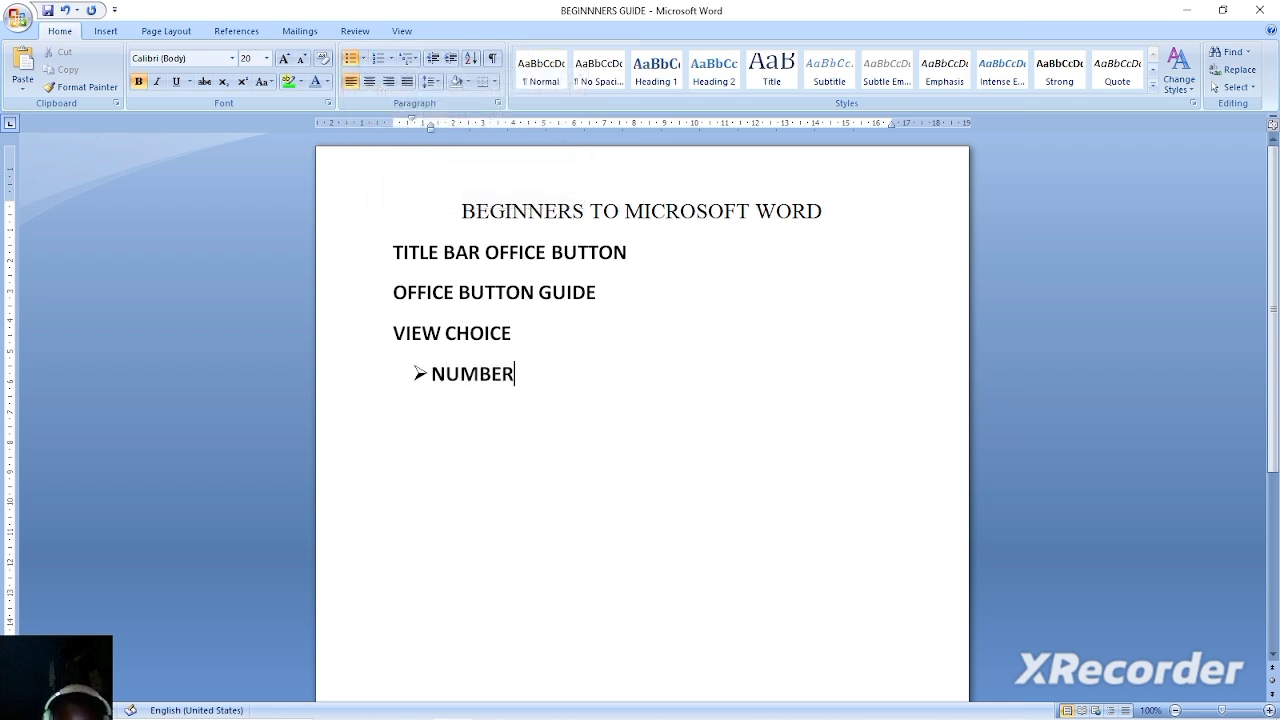
pyautogui.press('Return')
pyautogui.write('TWO')
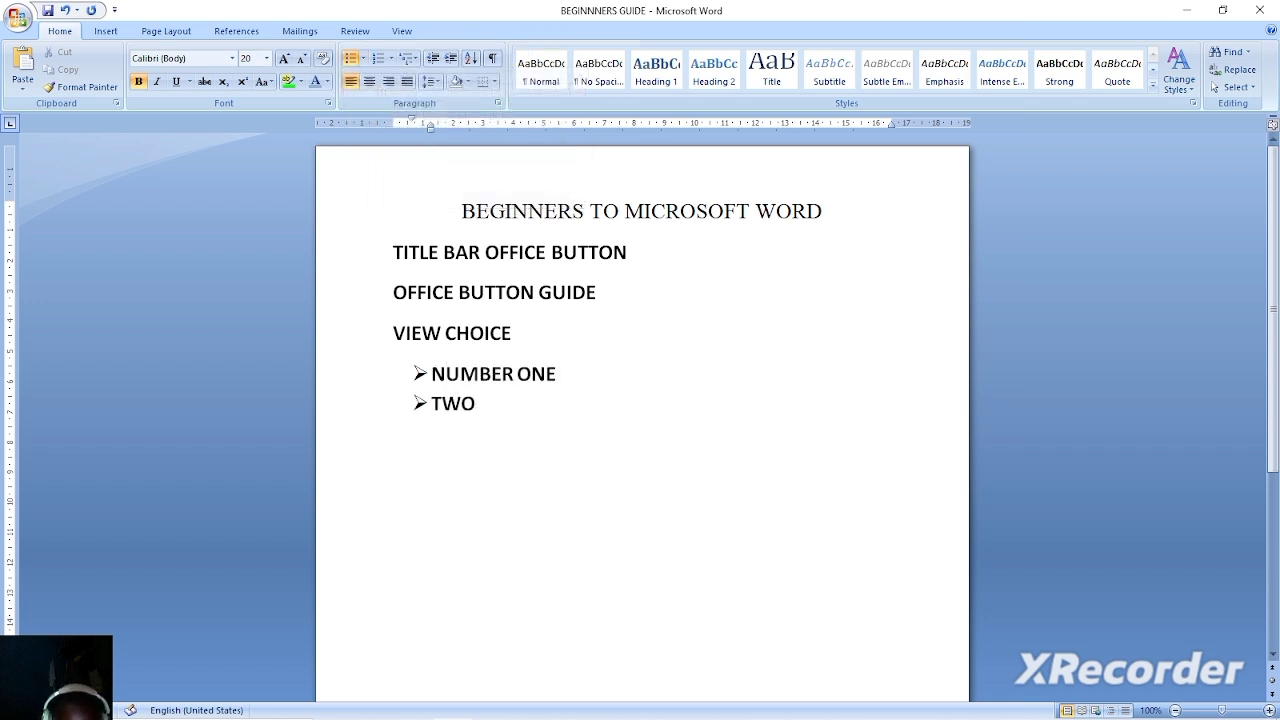
pyautogui.press('Return')
pyautogui.write('AFKLJDNE')
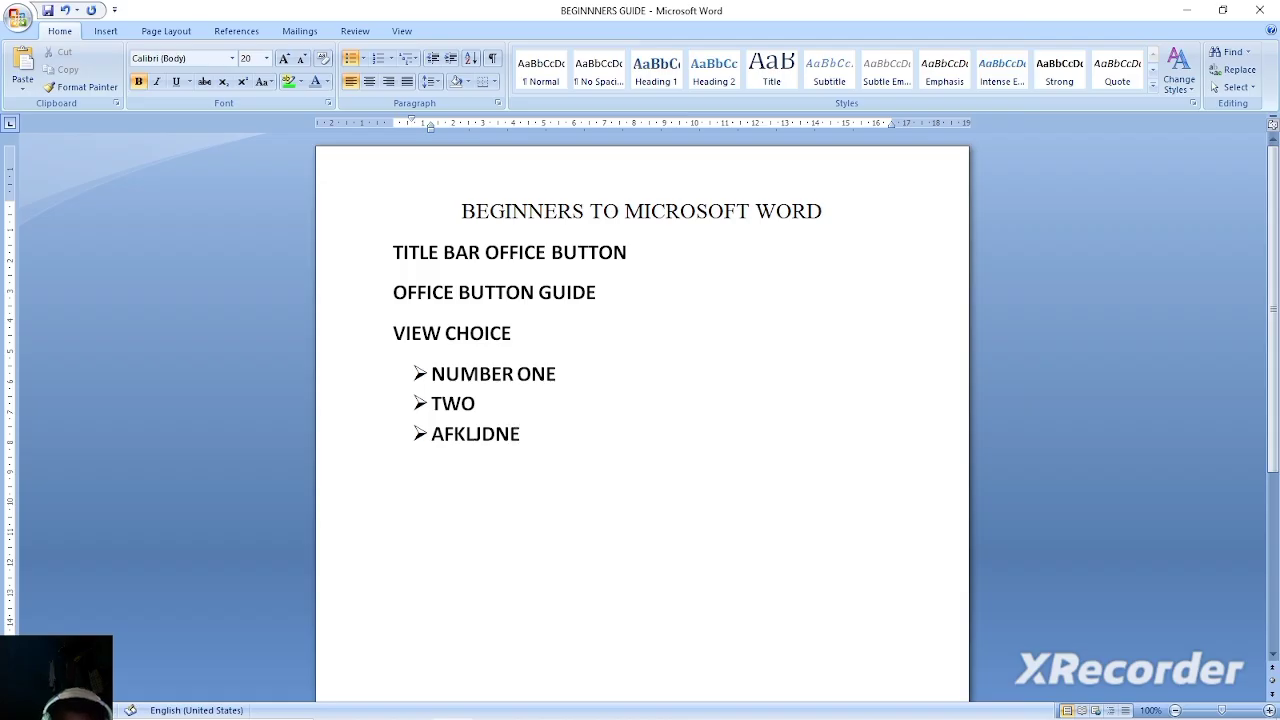
pyautogui.press('Return')
pyautogui.press('BackSpace')
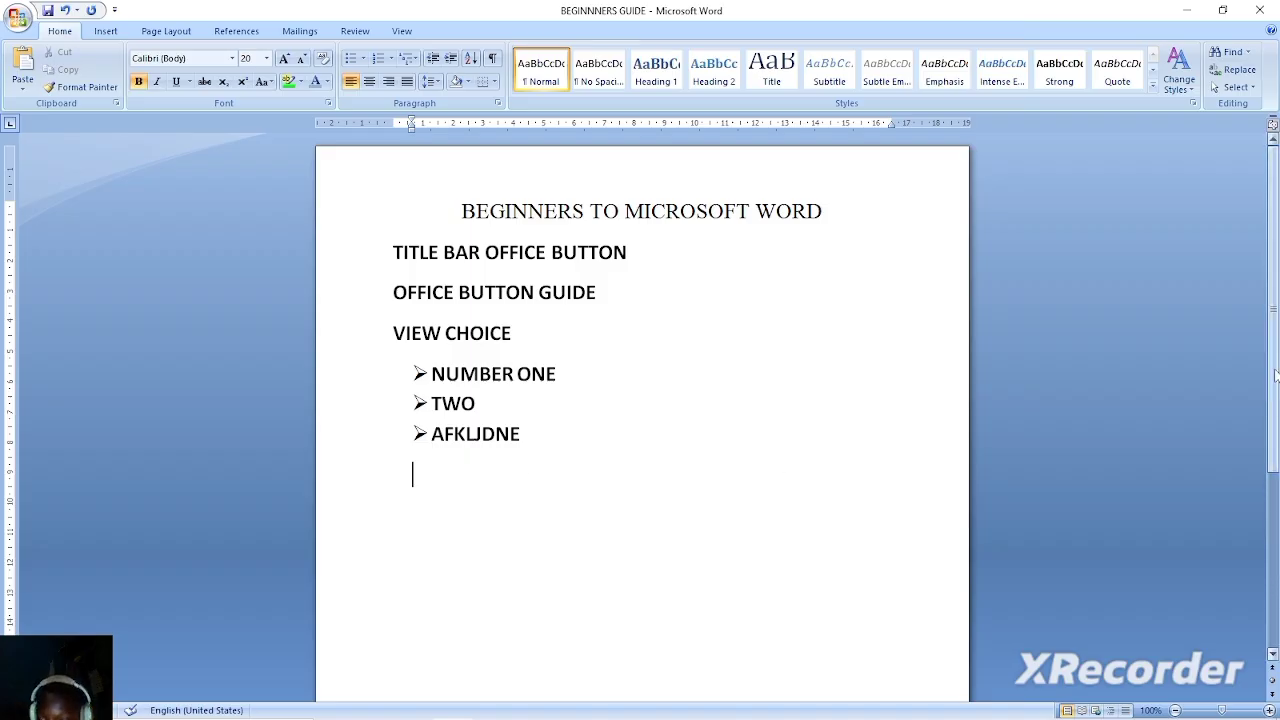
pyautogui.moveTo(1275, 375); pyautogui.dragTo(1278, 551)
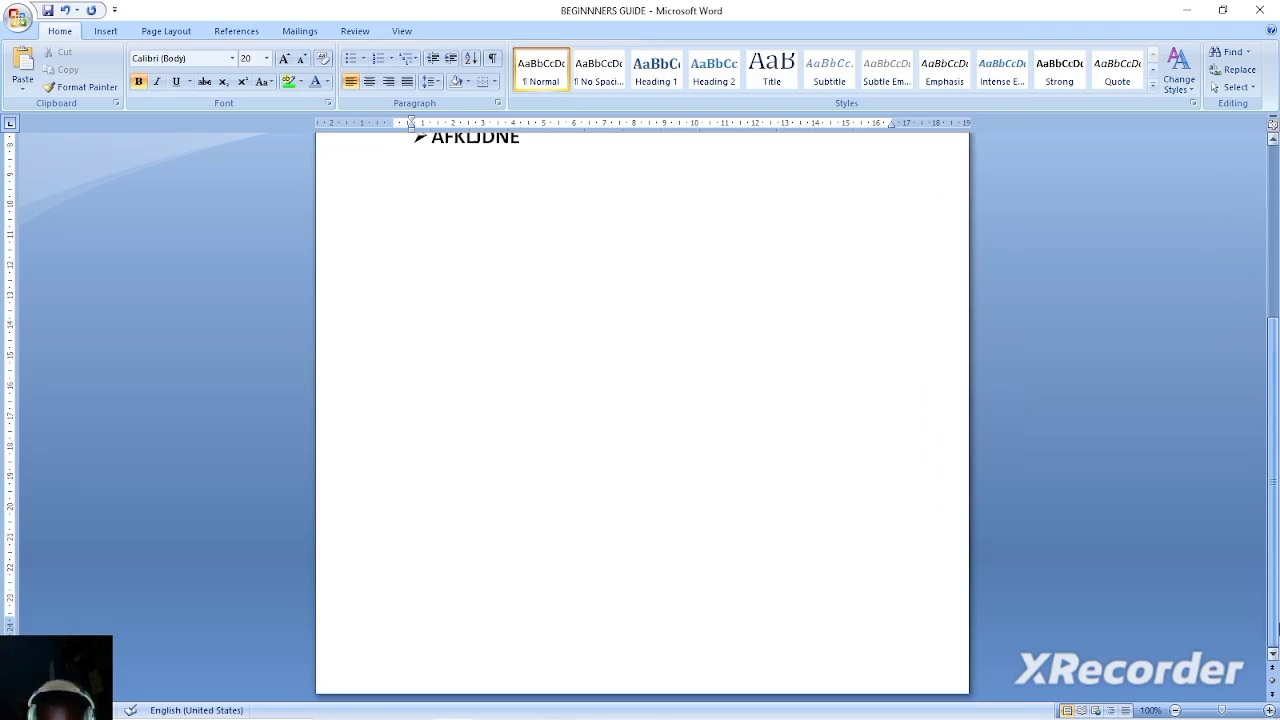
pyautogui.moveTo(1277, 625); pyautogui.dragTo(1220, 246)
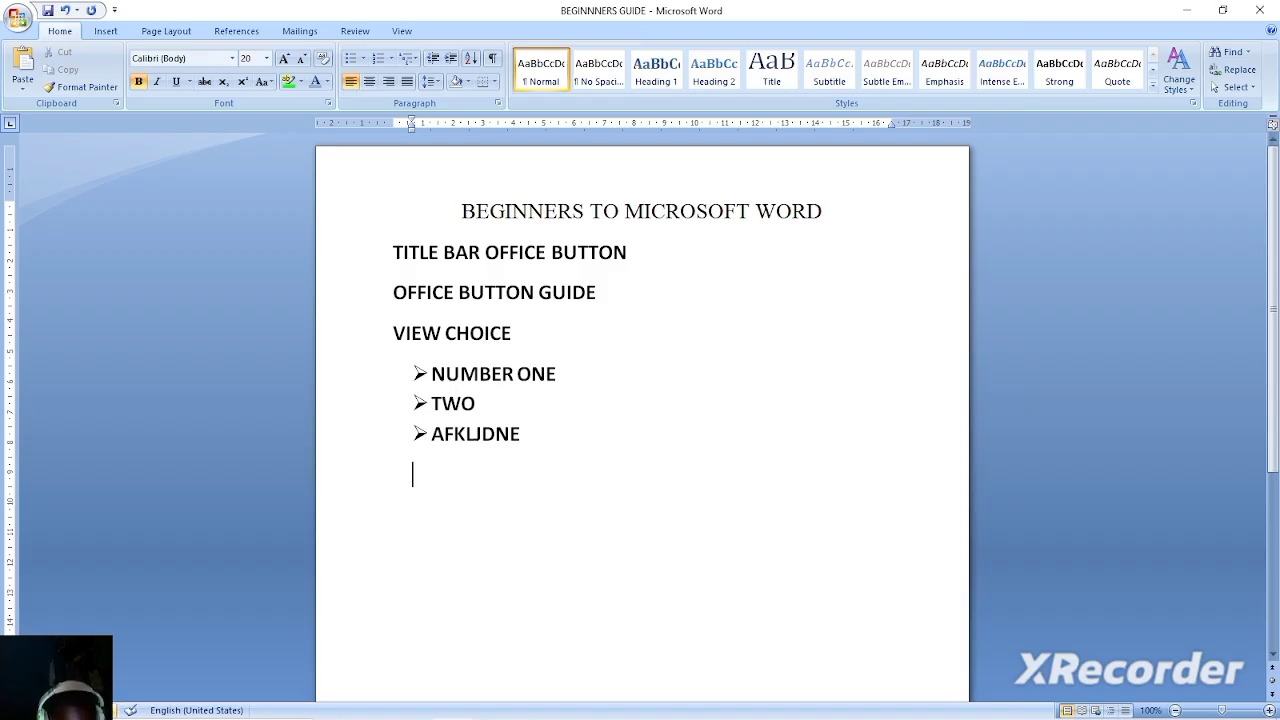
pyautogui.click(580, 425)
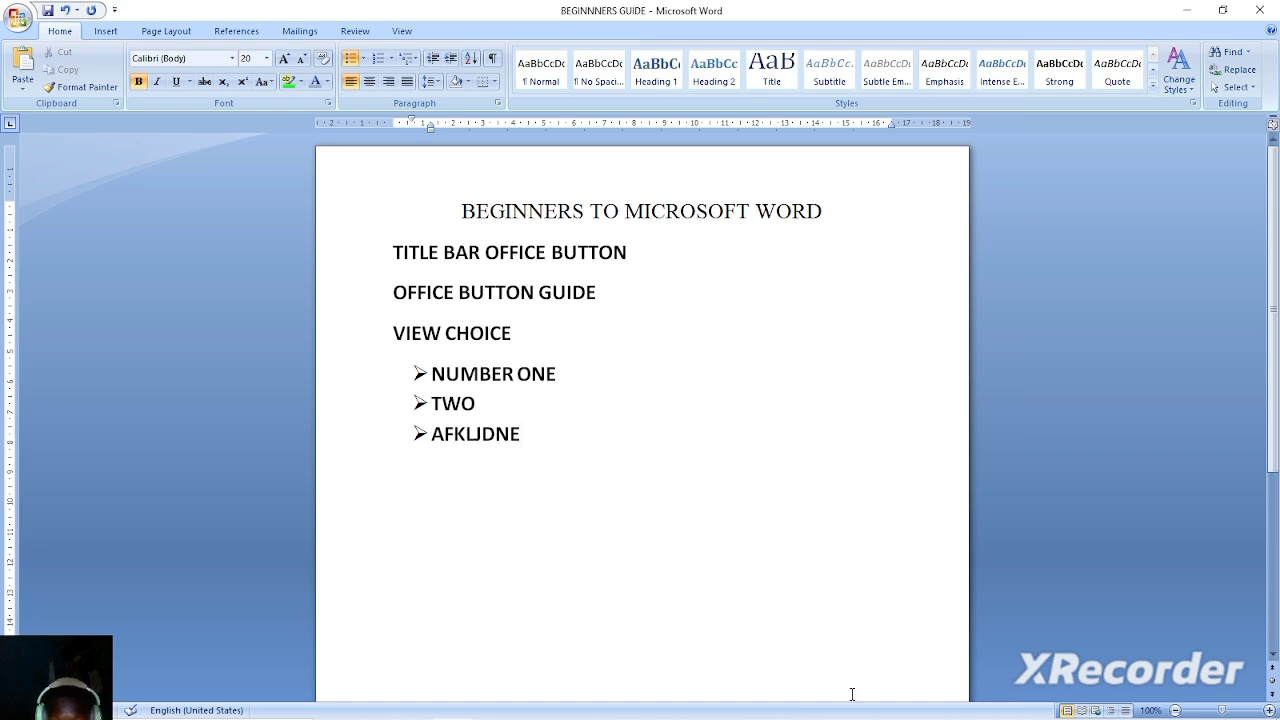
pyautogui.click(845, 704)
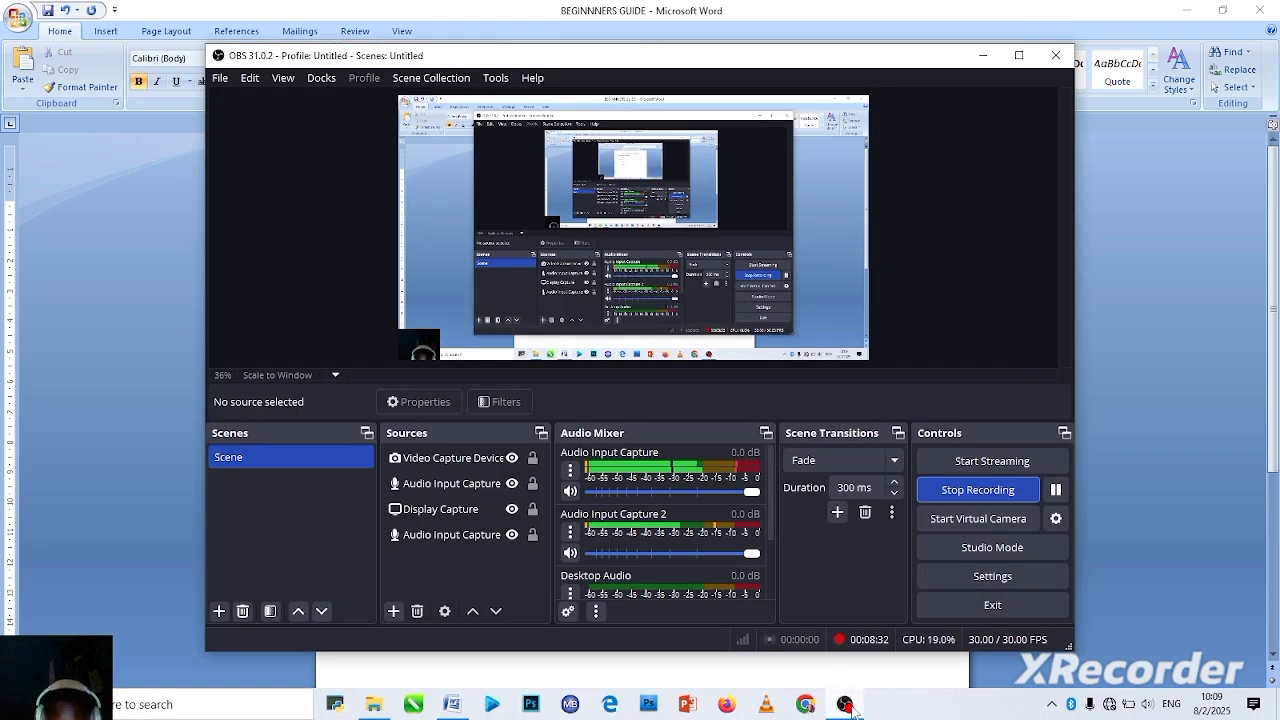
pyautogui.click(1010, 492)
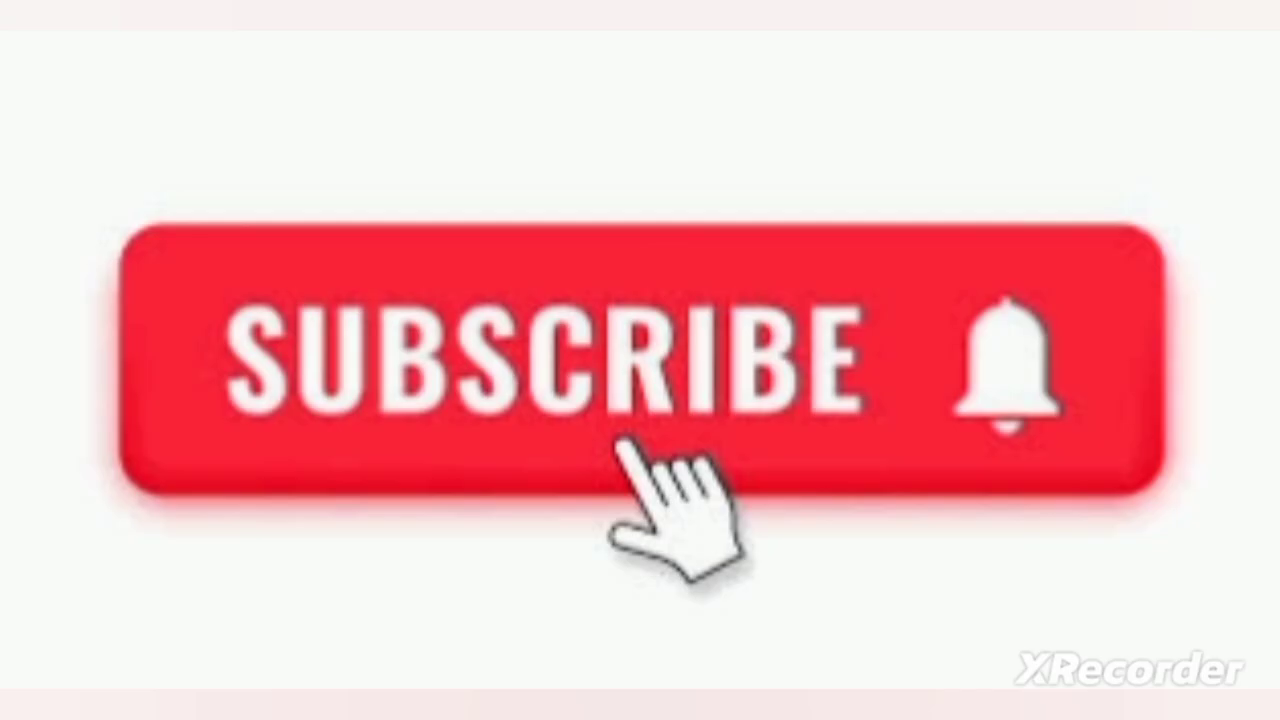